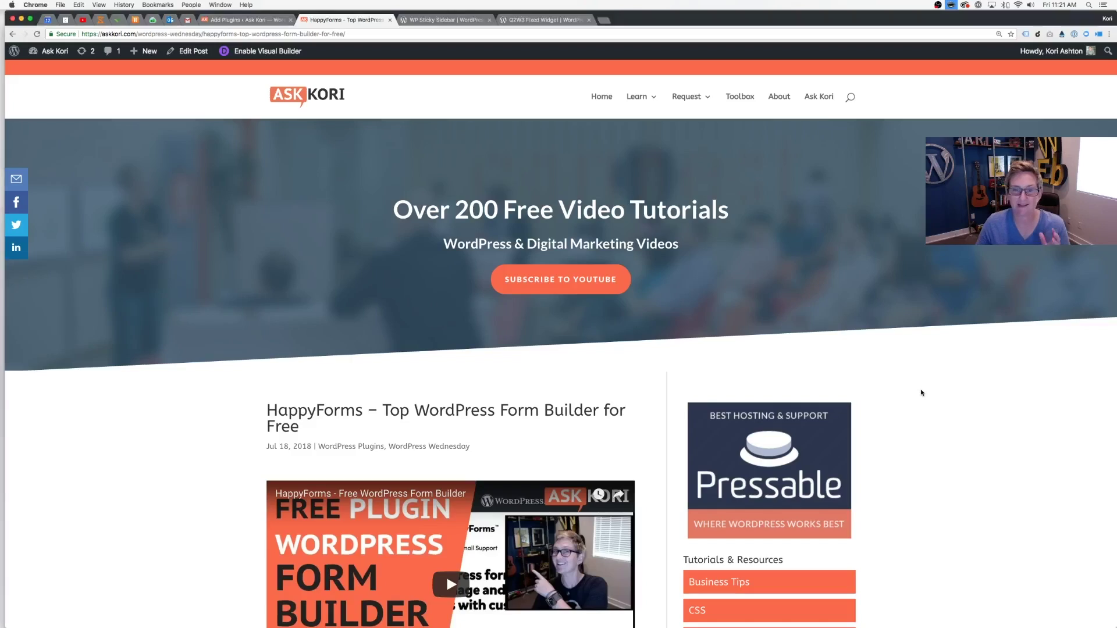
pyautogui.scroll(-5, 921, 392)
pyautogui.scroll(-5, 921, 393)
pyautogui.scroll(-5, 922, 393)
pyautogui.scroll(-3, 921, 393)
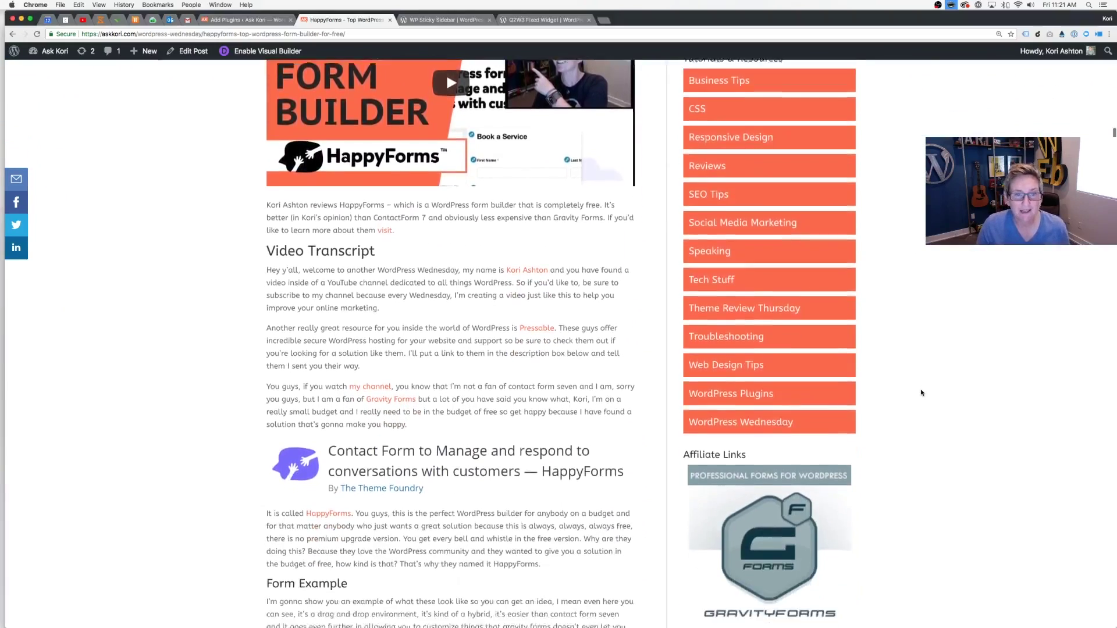
pyautogui.scroll(-5, 922, 393)
pyautogui.scroll(-3, 921, 393)
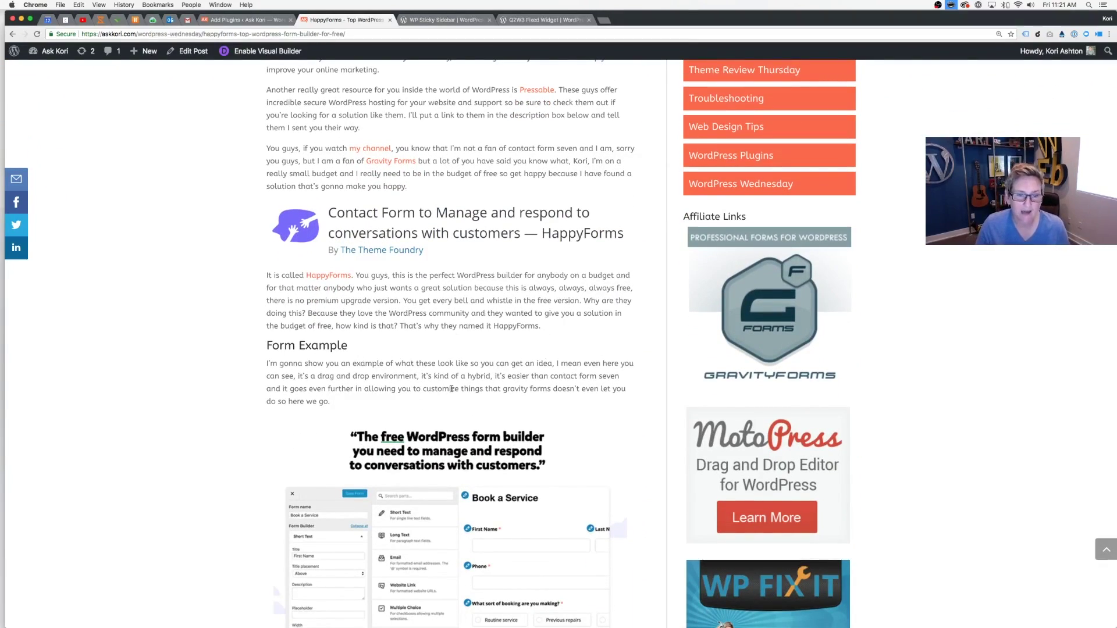
pyautogui.scroll(-5, 728, 382)
pyautogui.scroll(-5, 728, 383)
pyautogui.scroll(-5, 728, 382)
pyautogui.scroll(-3, 727, 382)
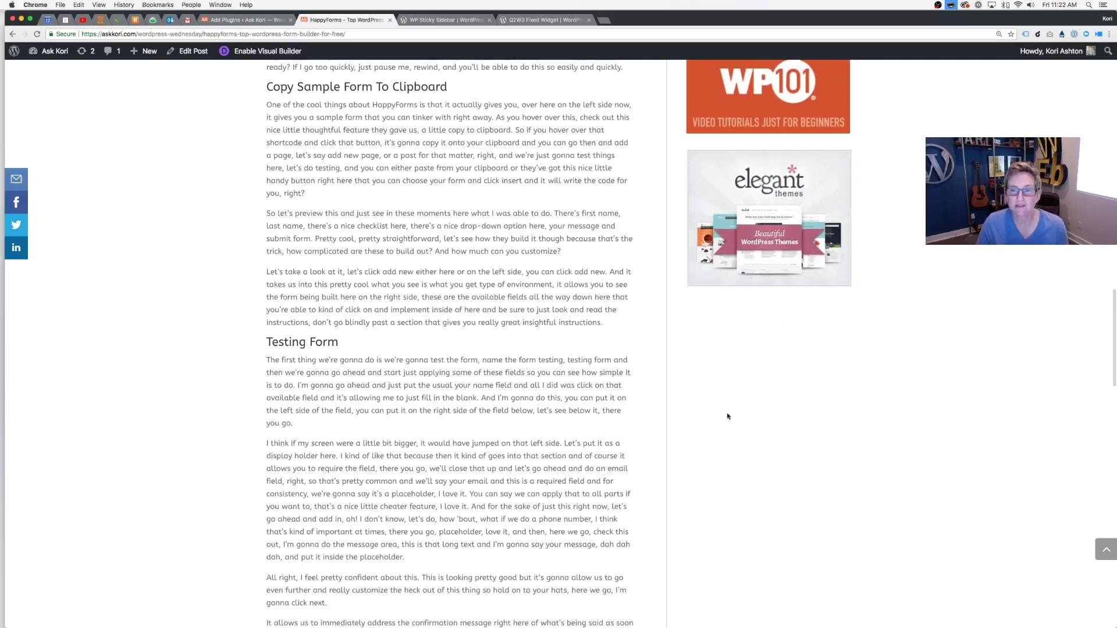
pyautogui.scroll(-5, 754, 367)
pyautogui.scroll(-3, 754, 367)
pyautogui.scroll(-3, 754, 368)
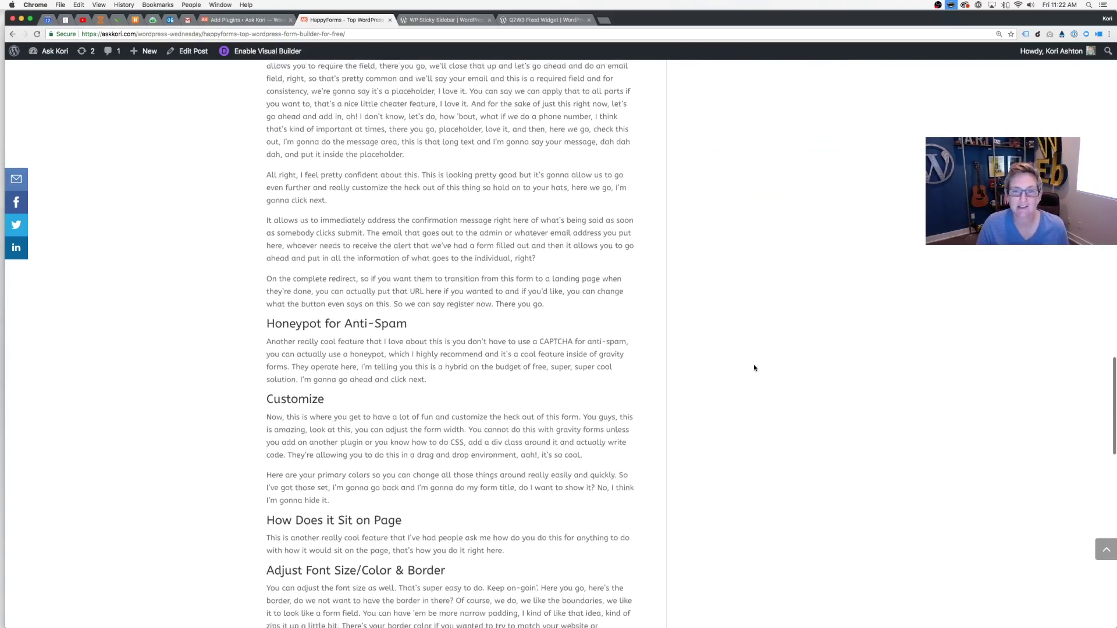
pyautogui.scroll(-5, 754, 367)
pyautogui.scroll(-5, 754, 367)
pyautogui.scroll(-2, 754, 367)
pyautogui.scroll(-4, 754, 368)
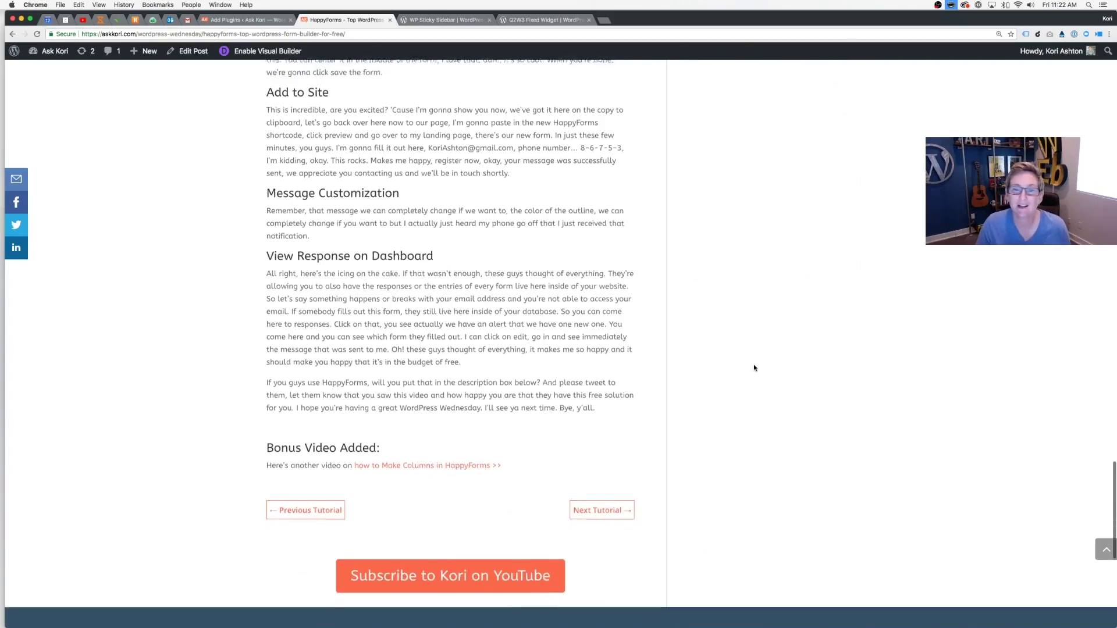
pyautogui.scroll(-1, 754, 368)
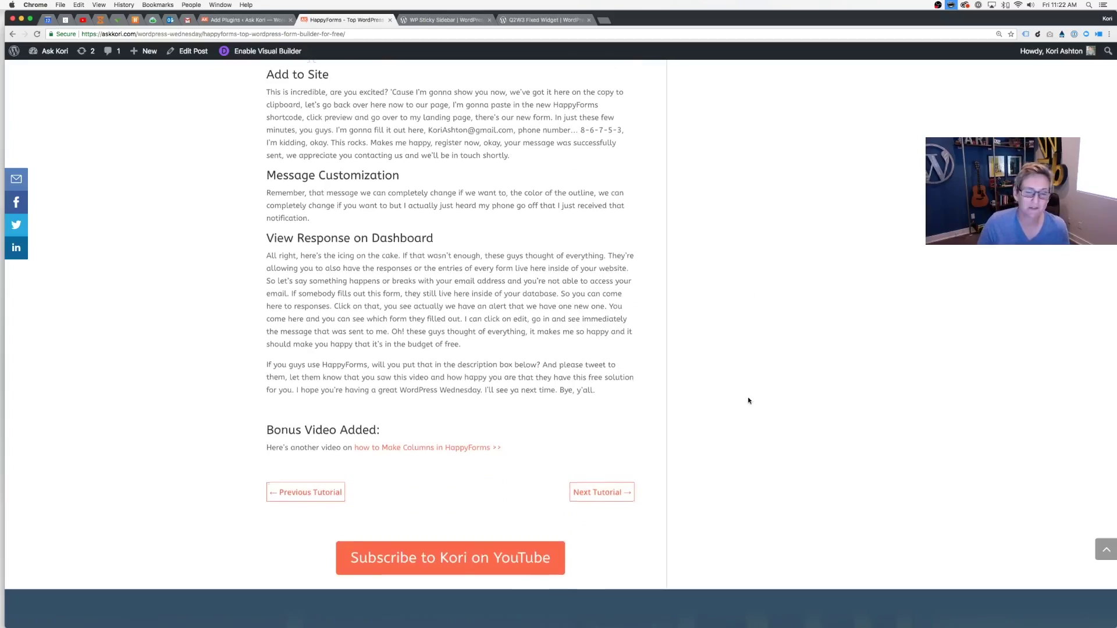
pyautogui.scroll(5, 748, 400)
pyautogui.scroll(5, 748, 401)
pyautogui.scroll(5, 748, 401)
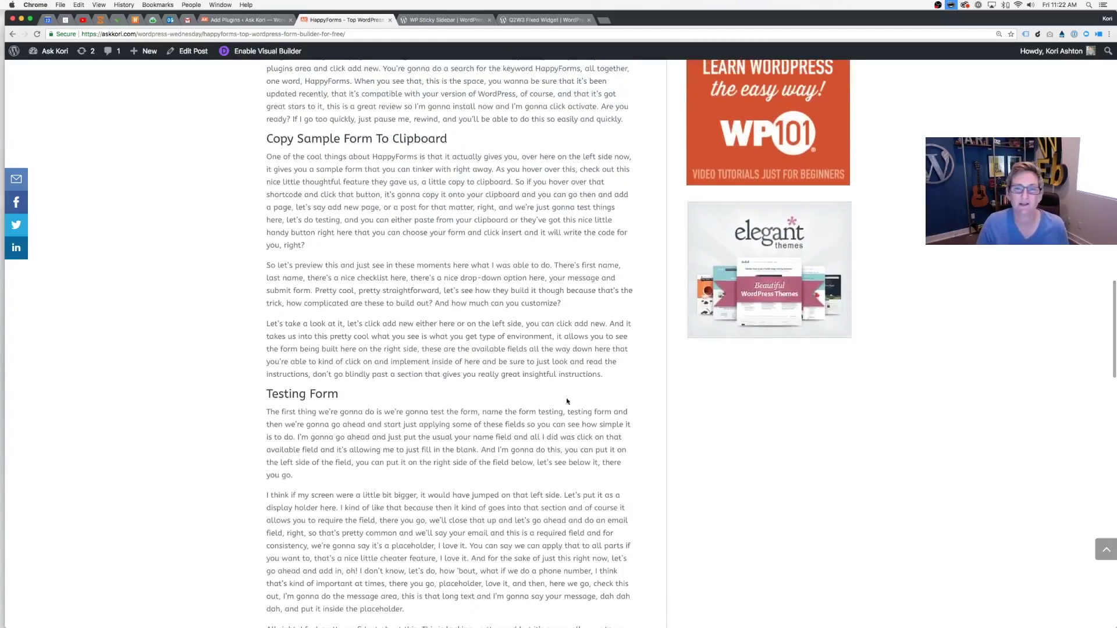
pyautogui.scroll(5, 748, 401)
pyautogui.scroll(5, 748, 401)
pyautogui.scroll(5, 748, 400)
pyautogui.scroll(5, 519, 408)
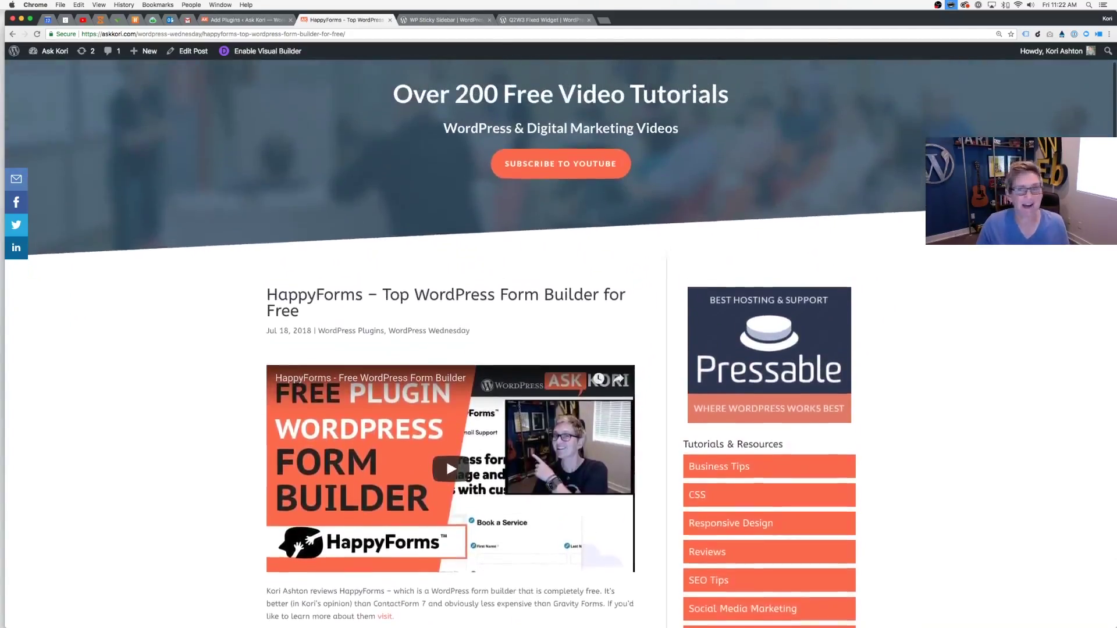
pyautogui.scroll(2, 518, 408)
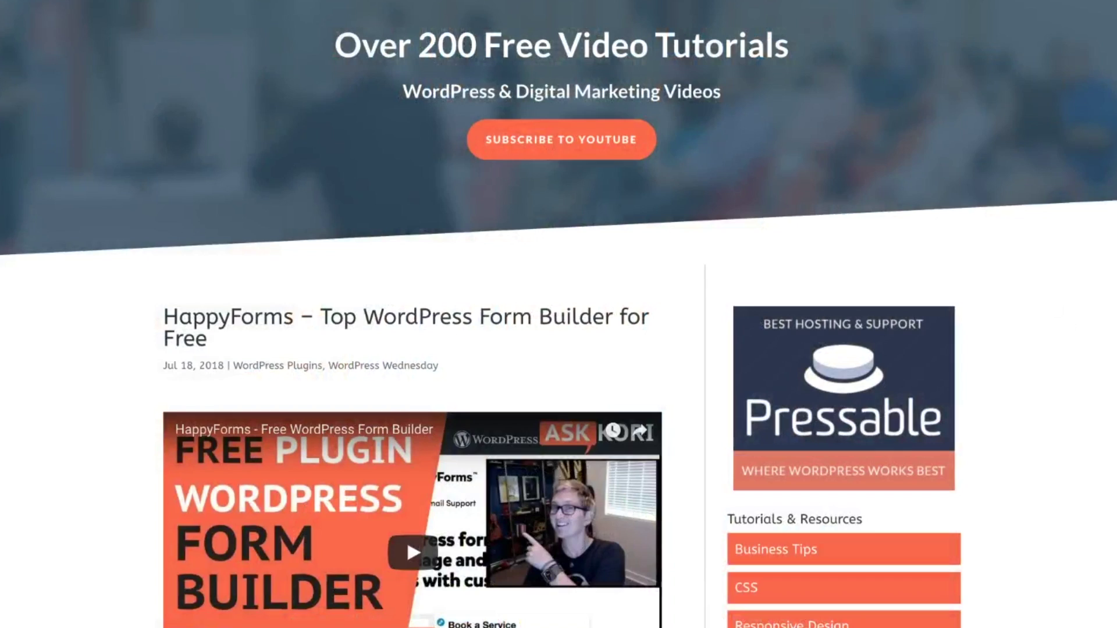
pyautogui.scroll(-5, 524, 349)
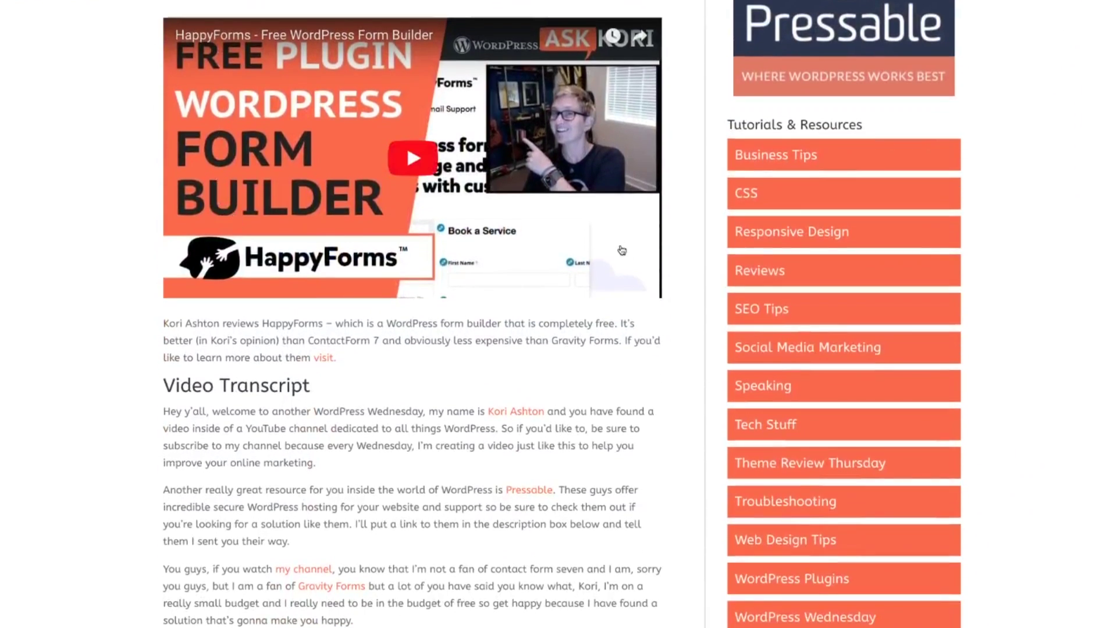
pyautogui.scroll(-3, 611, 375)
pyautogui.scroll(-5, 641, 402)
pyautogui.scroll(-5, 642, 401)
pyautogui.scroll(5, 642, 402)
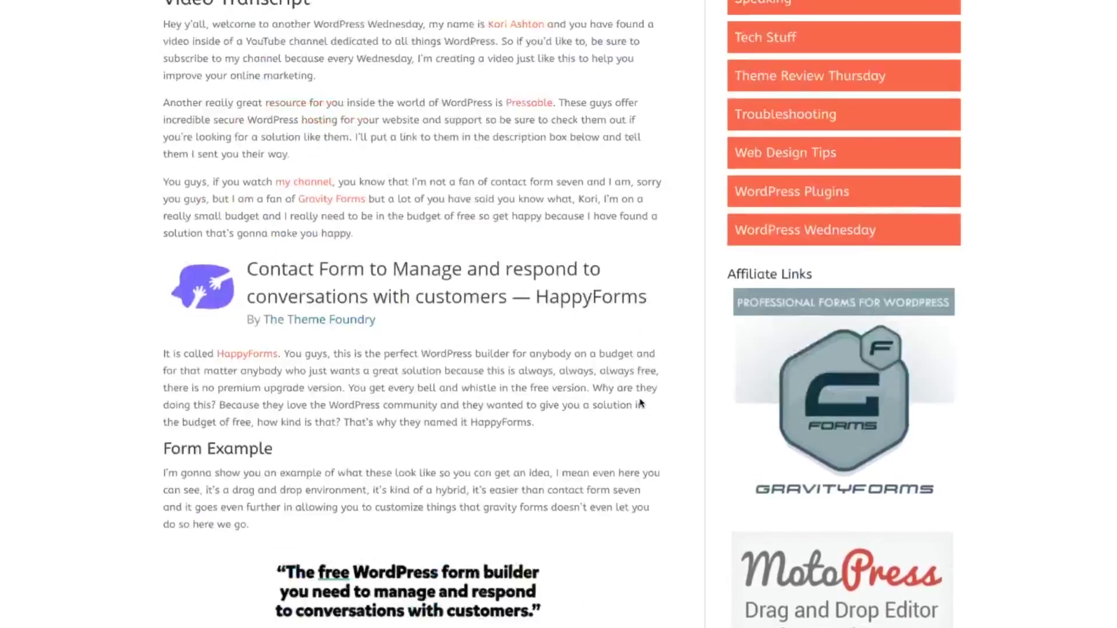
pyautogui.scroll(8, 642, 402)
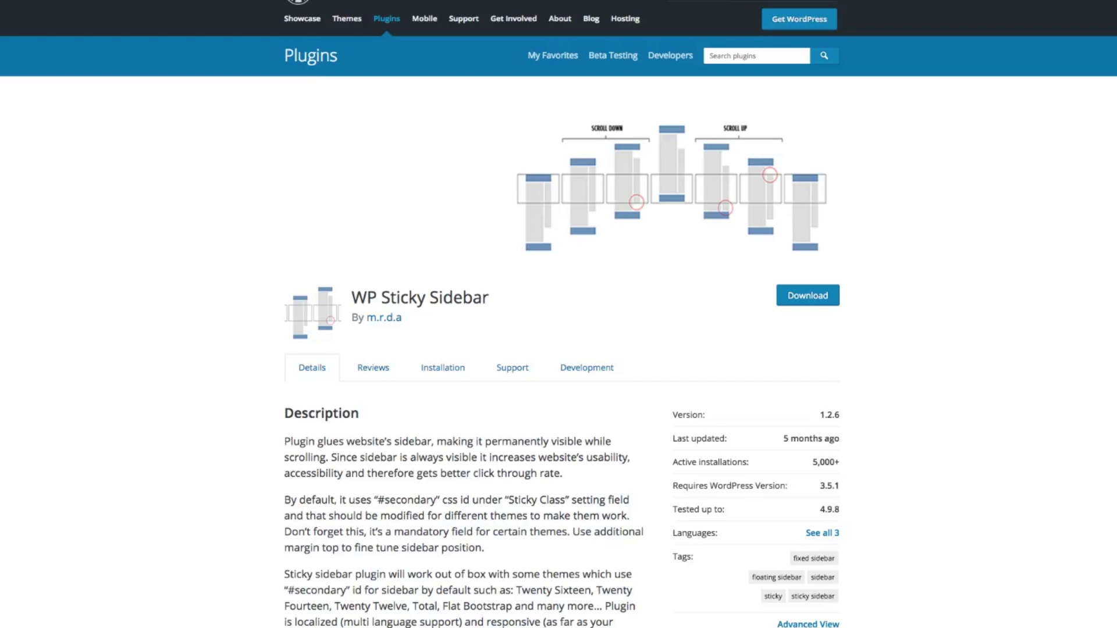
pyautogui.scroll(-1, 225, 331)
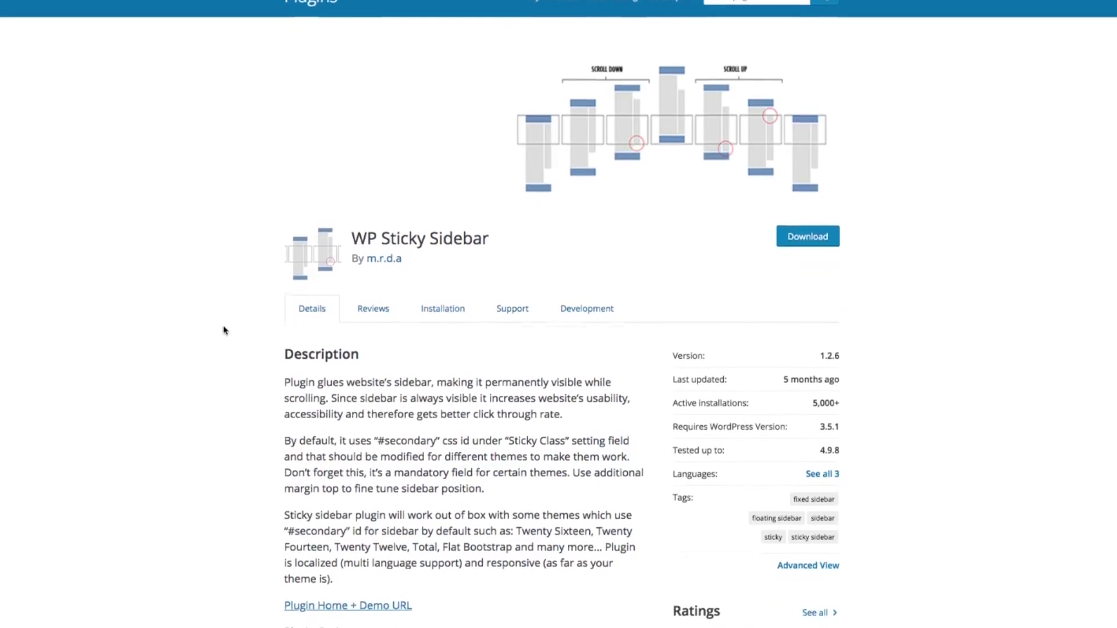
pyautogui.scroll(-1, 224, 330)
pyautogui.scroll(-1, 225, 330)
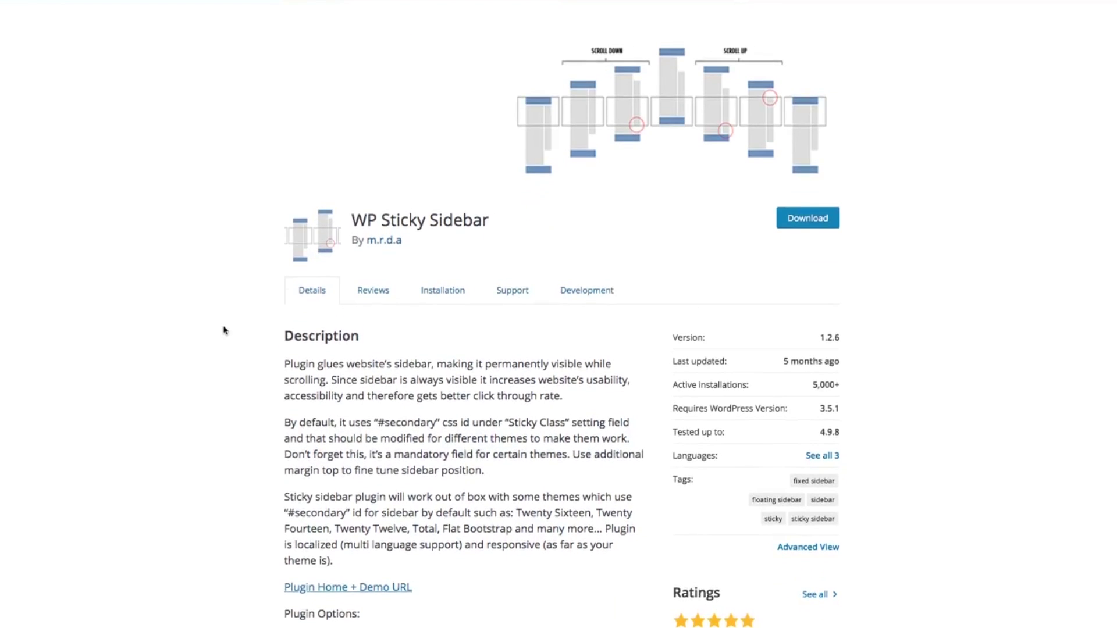
# Check WP Sticky Sidebar's tested-up-to 4.9.8 and 5,000+ installs, then view the Q2W3 page.
pyautogui.hotkey('ctrl', '+')
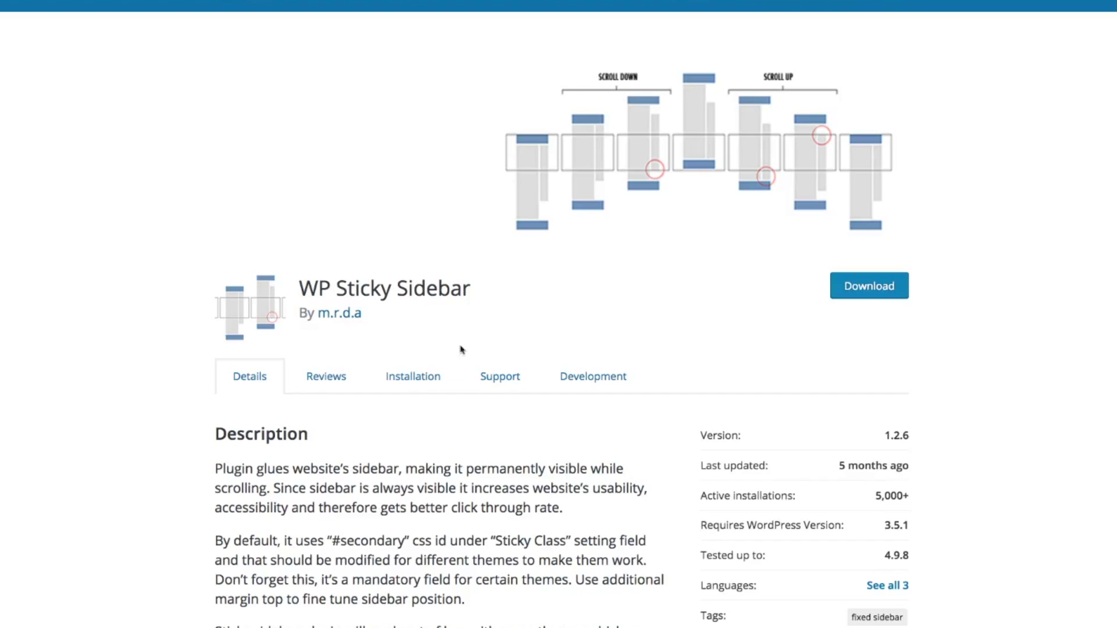
pyautogui.scroll(-2, 971, 450)
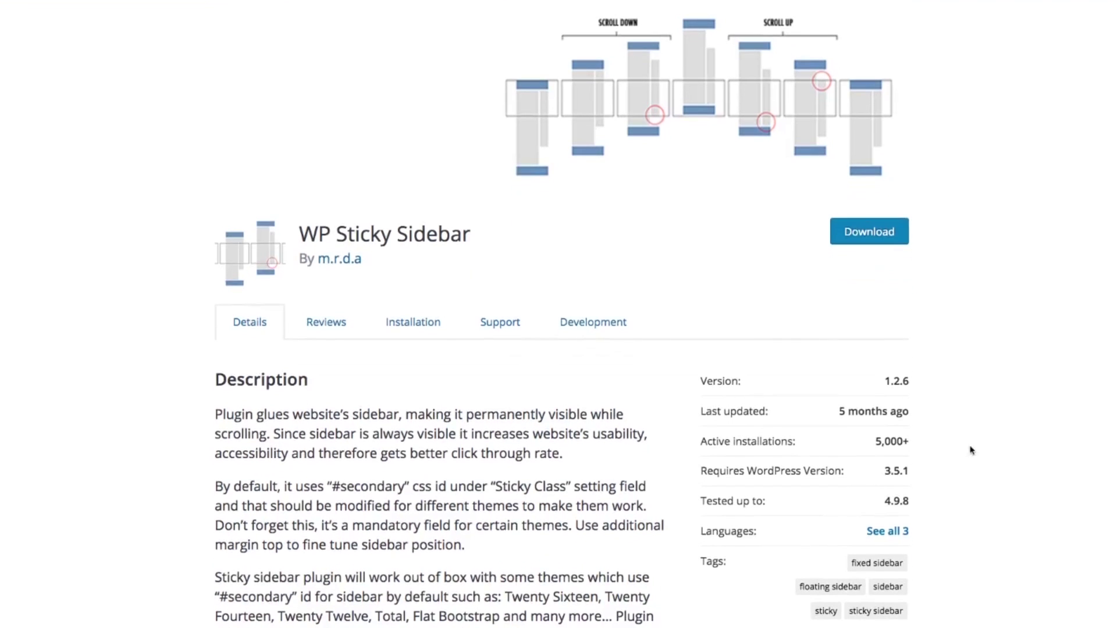
pyautogui.scroll(2, 924, 499)
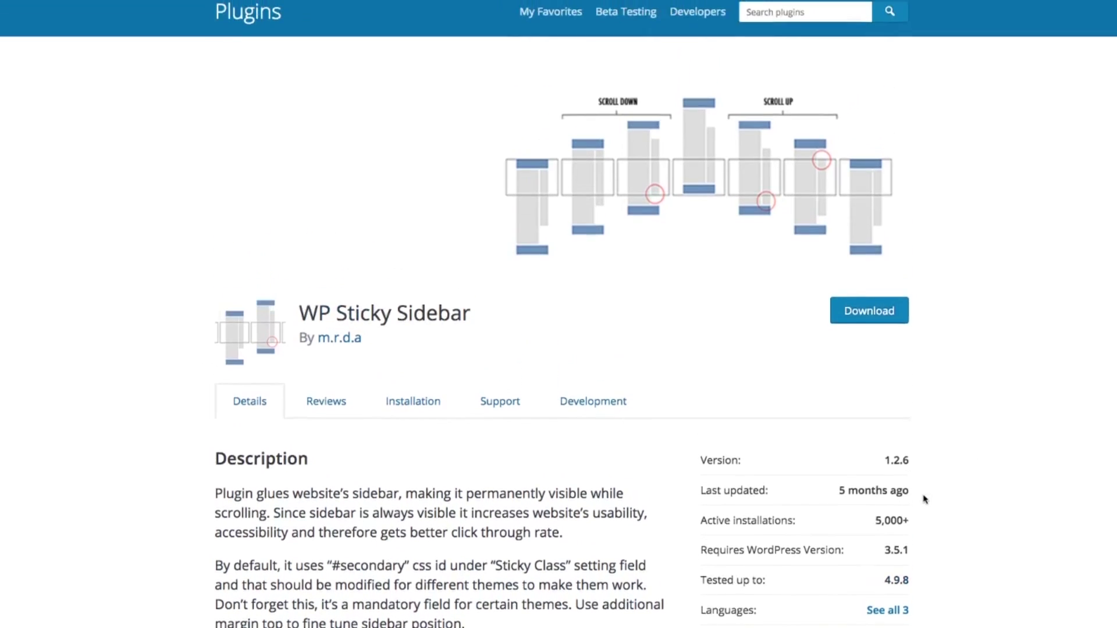
pyautogui.scroll(-1, 924, 498)
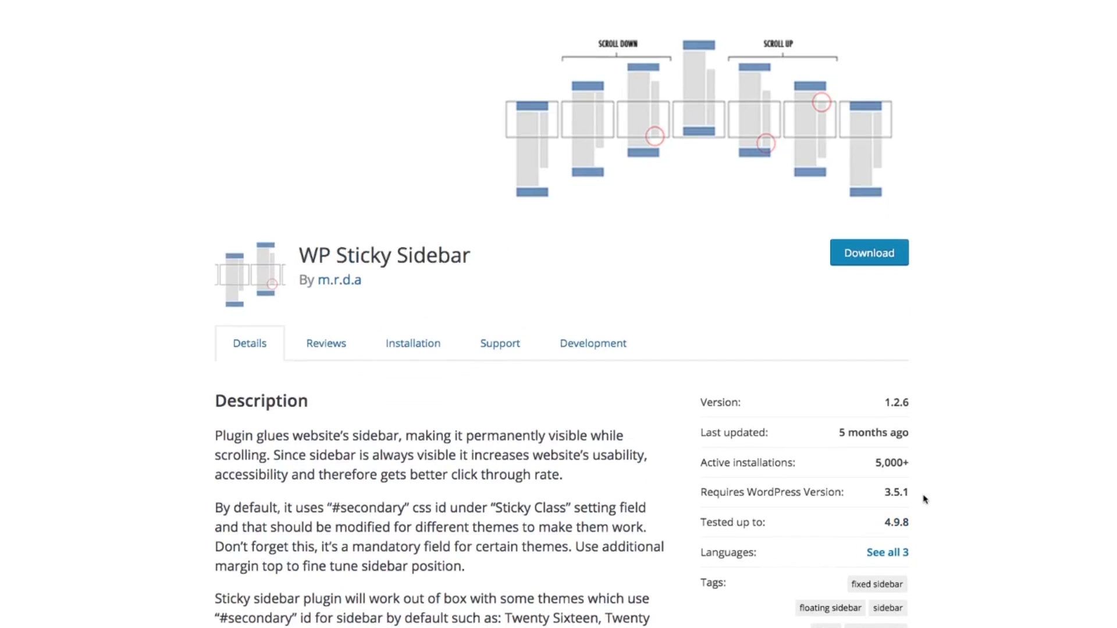
pyautogui.moveTo(883, 522); pyautogui.dragTo(920, 522)
pyautogui.click(923, 522)
pyautogui.moveTo(871, 461); pyautogui.dragTo(942, 464)
pyautogui.click(943, 464)
pyautogui.scroll(-4, 572, 509)
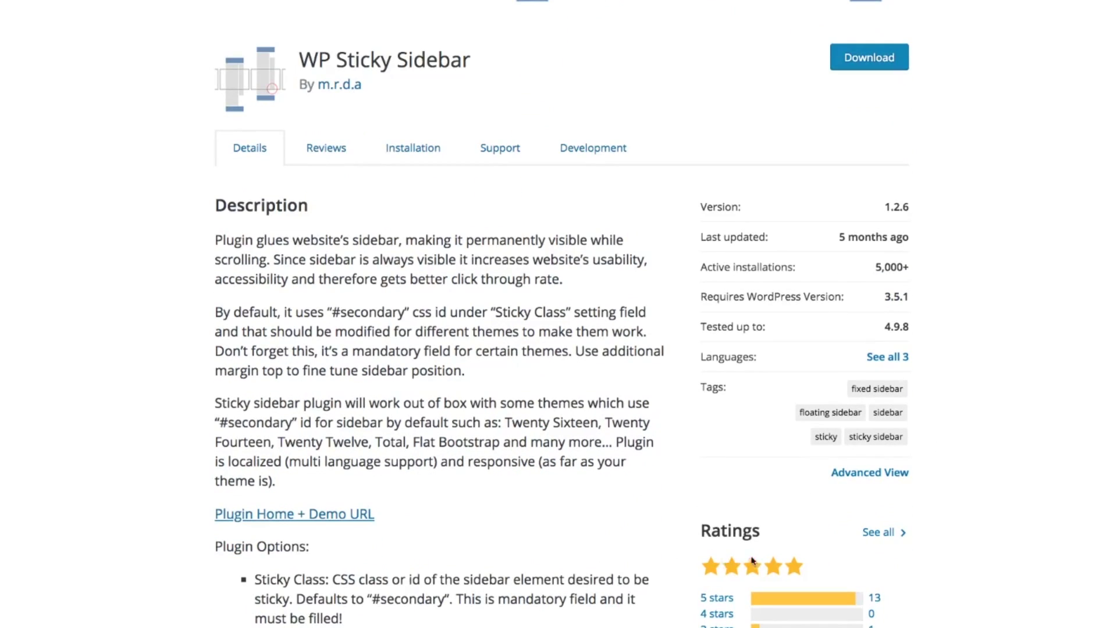
pyautogui.scroll(5, 567, 487)
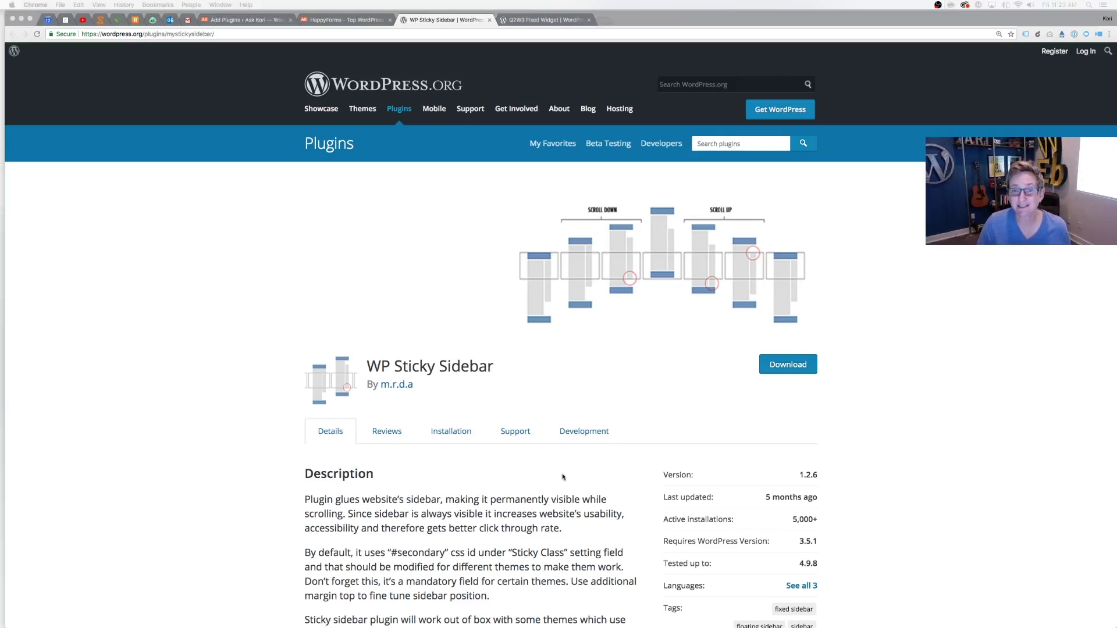
pyautogui.scroll(-8, 522, 510)
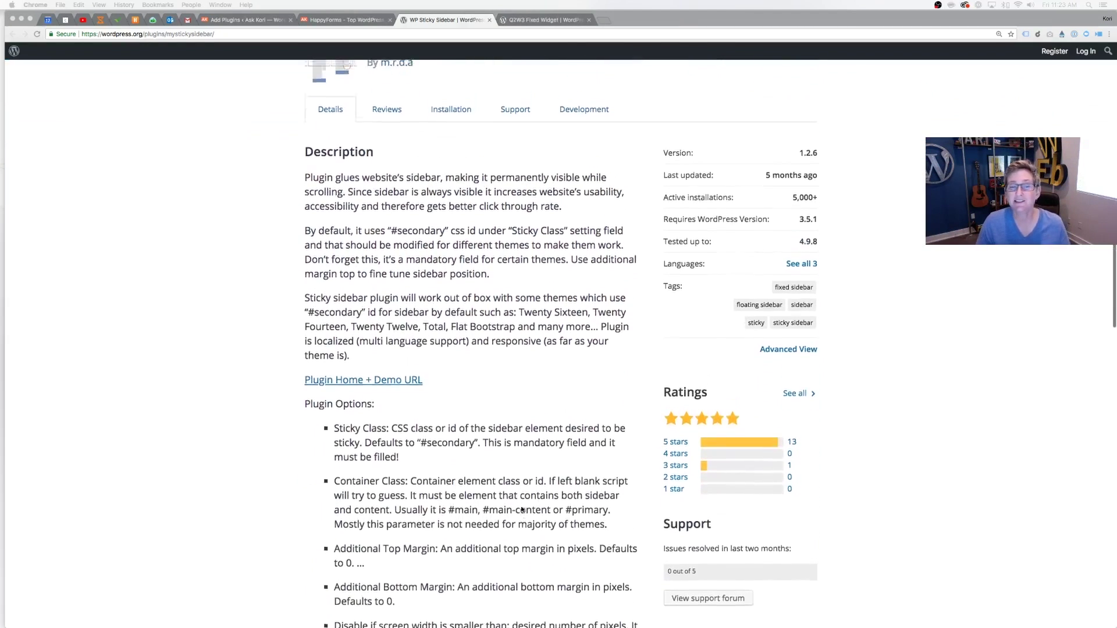
pyautogui.scroll(4, 522, 510)
pyautogui.scroll(6, 541, 305)
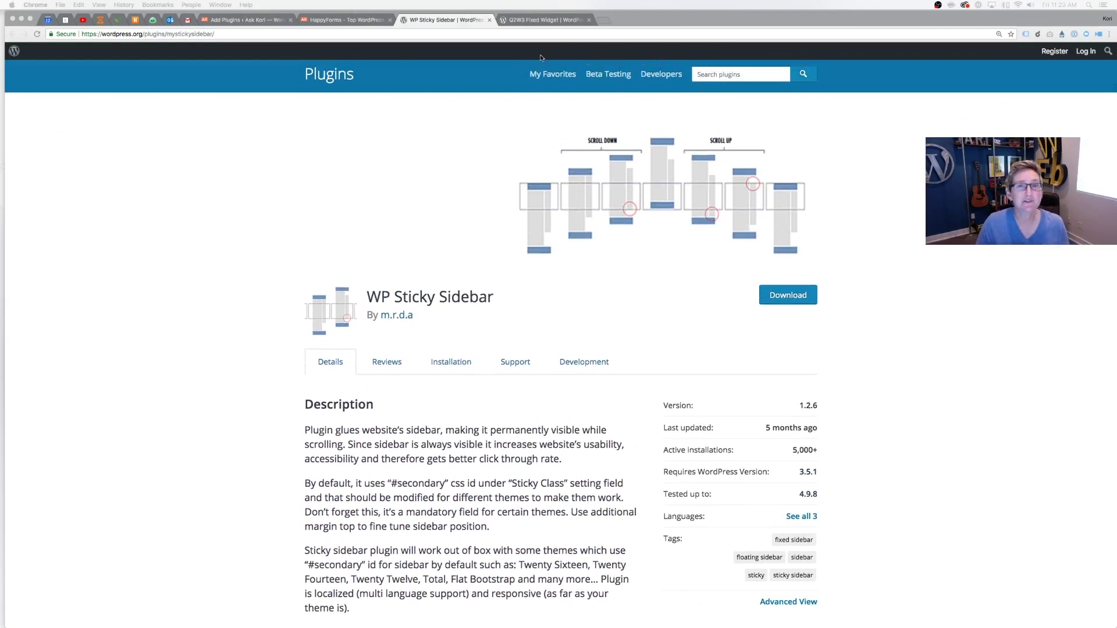
pyautogui.click(541, 19)
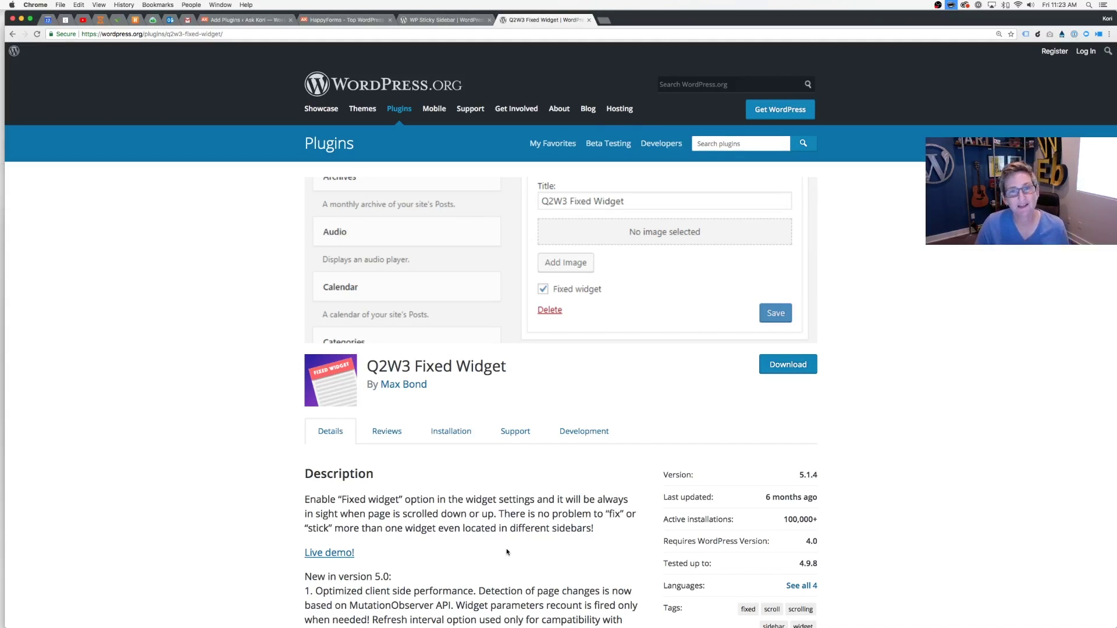
pyautogui.scroll(-3, 506, 517)
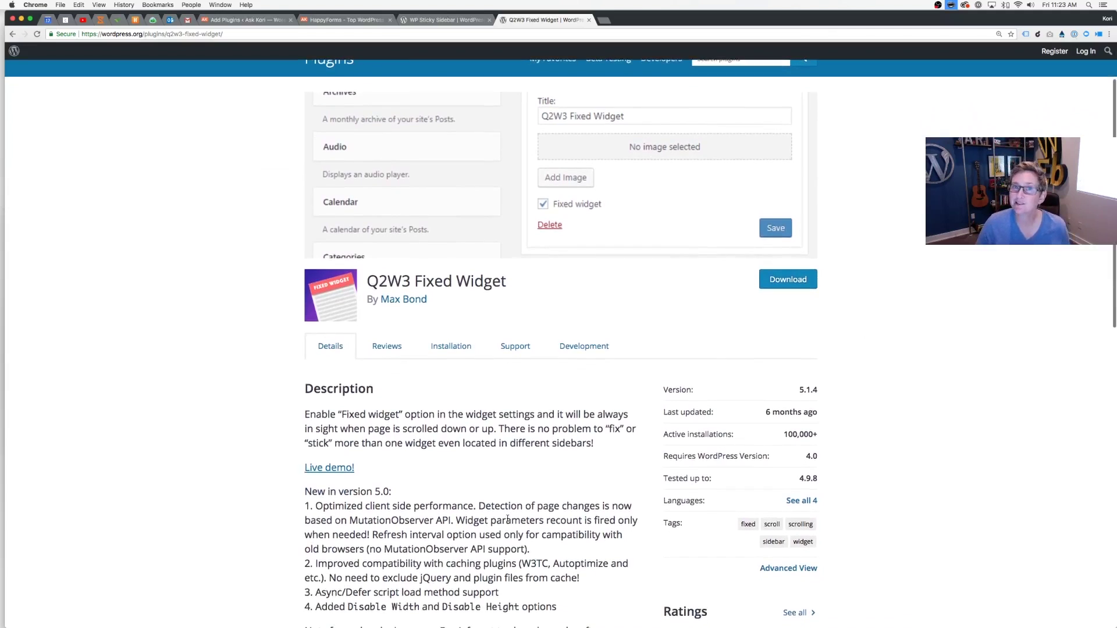
pyautogui.scroll(-3, 507, 517)
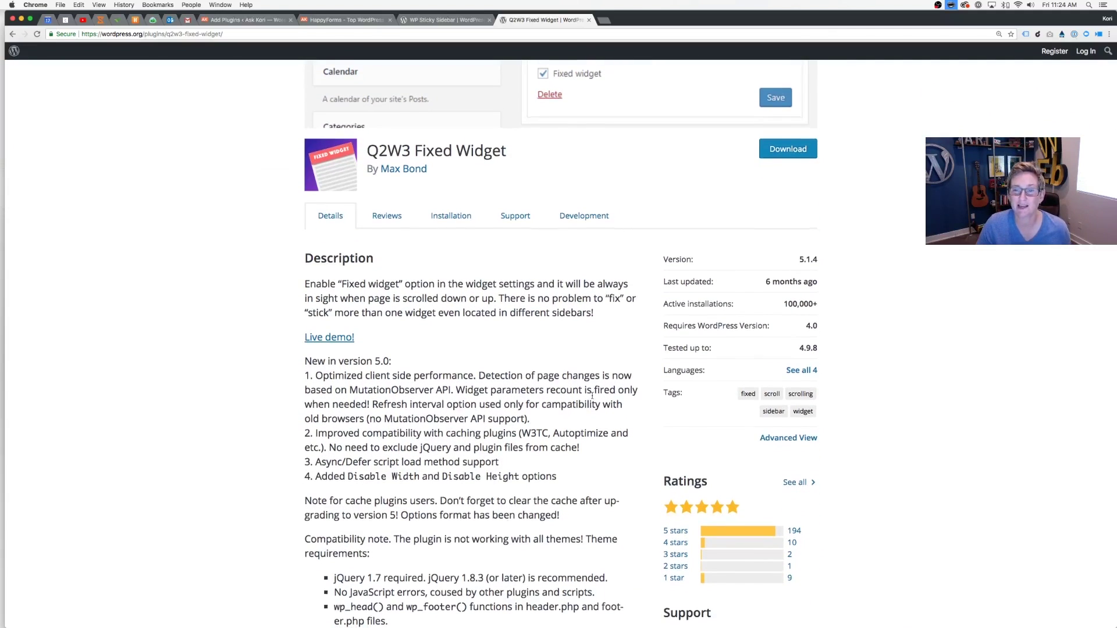
pyautogui.scroll(1, 590, 399)
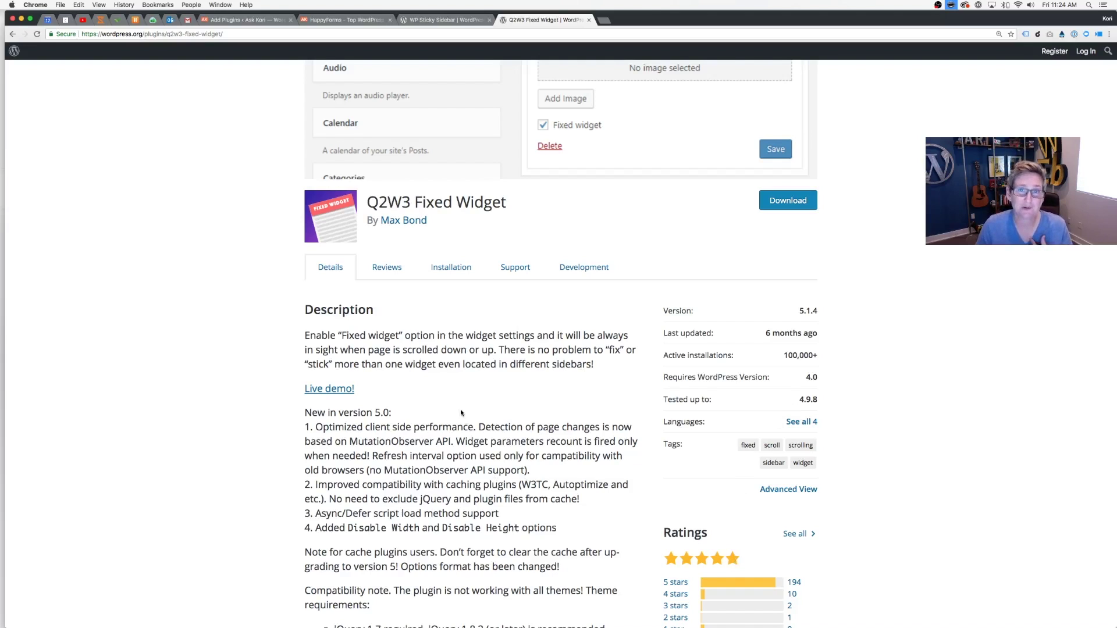
pyautogui.scroll(5, 462, 412)
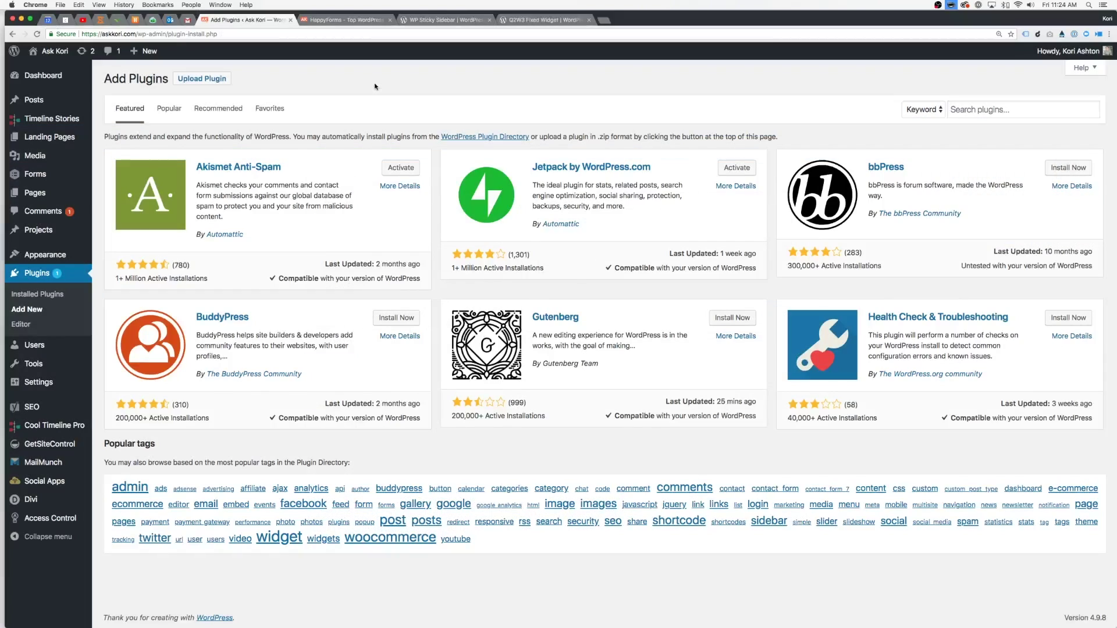
# Search for, install and activate the Q2W3 Fixed Widget plugin from Add New Plugins.
pyautogui.click(21, 308)
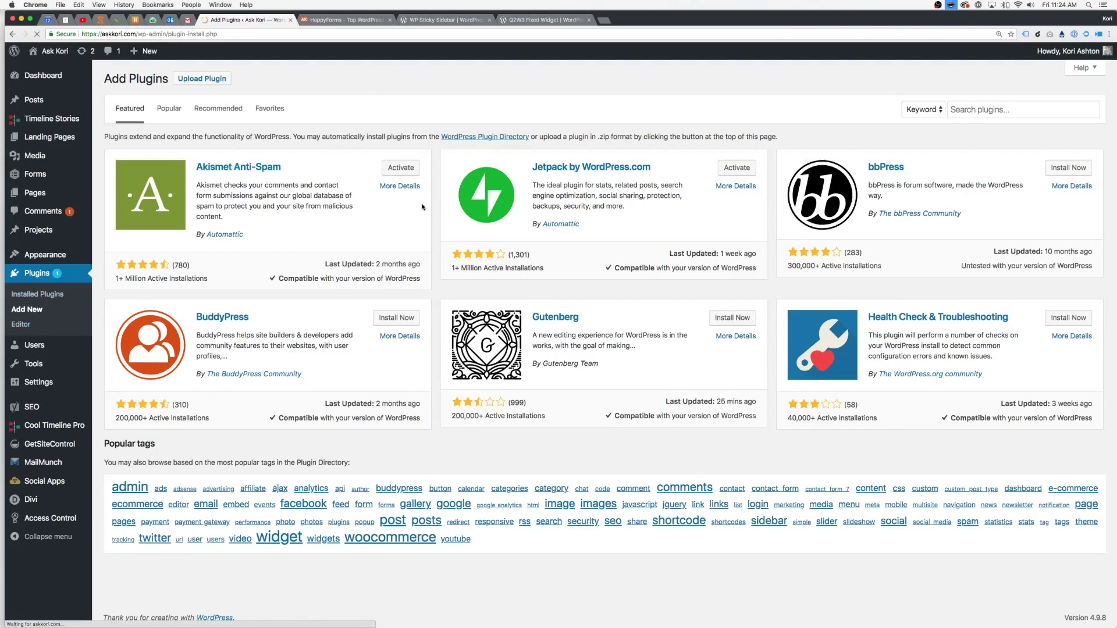
pyautogui.click(1004, 110)
pyautogui.write('Q2W3 Fixed Widget')
pyautogui.press('Return')
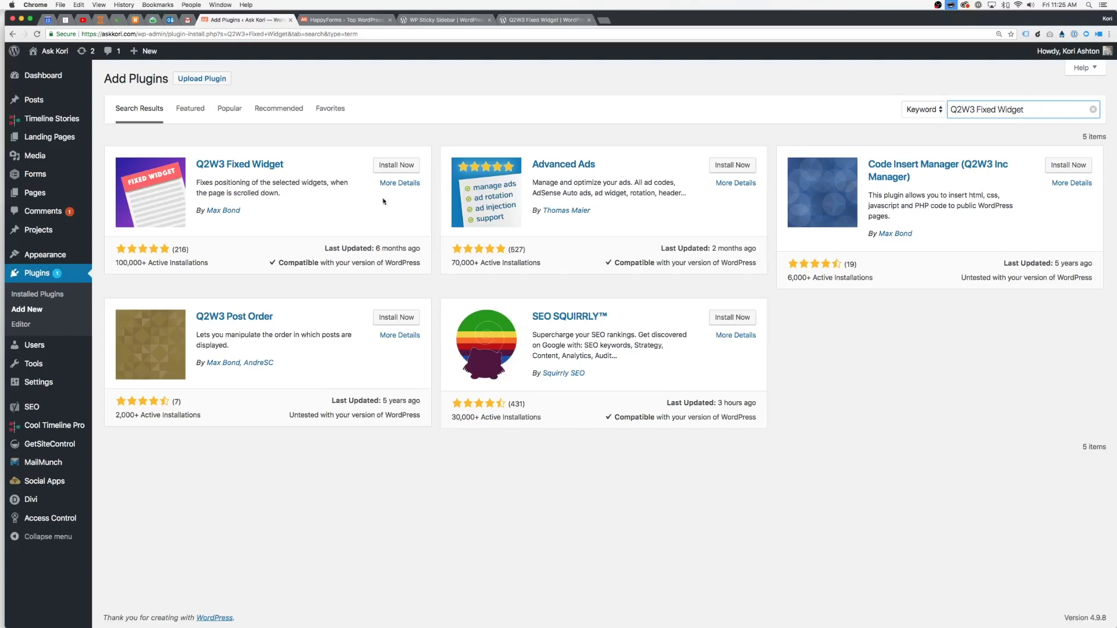
pyautogui.click(395, 164)
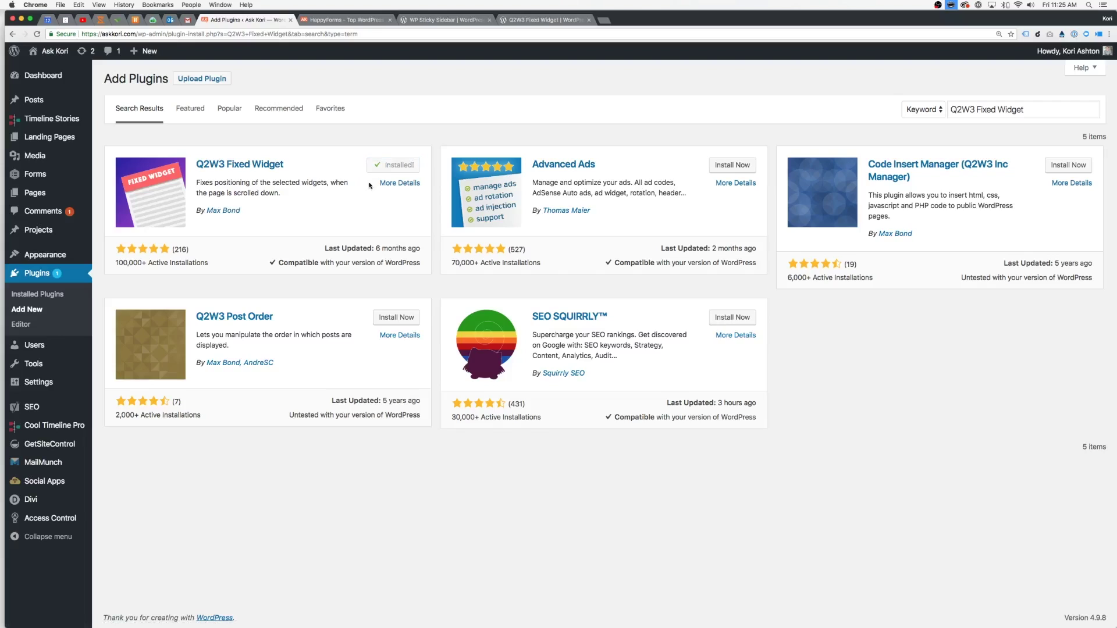
pyautogui.click(400, 165)
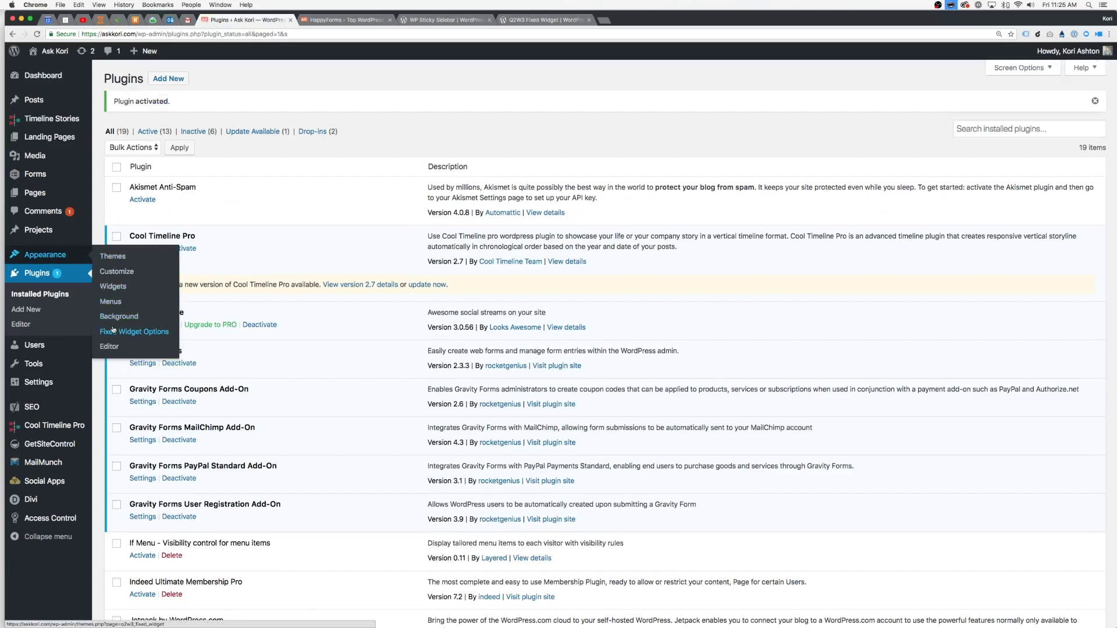
# Review the default Fixed Widget Options, then bring up the Widgets screen.
pyautogui.click(133, 330)
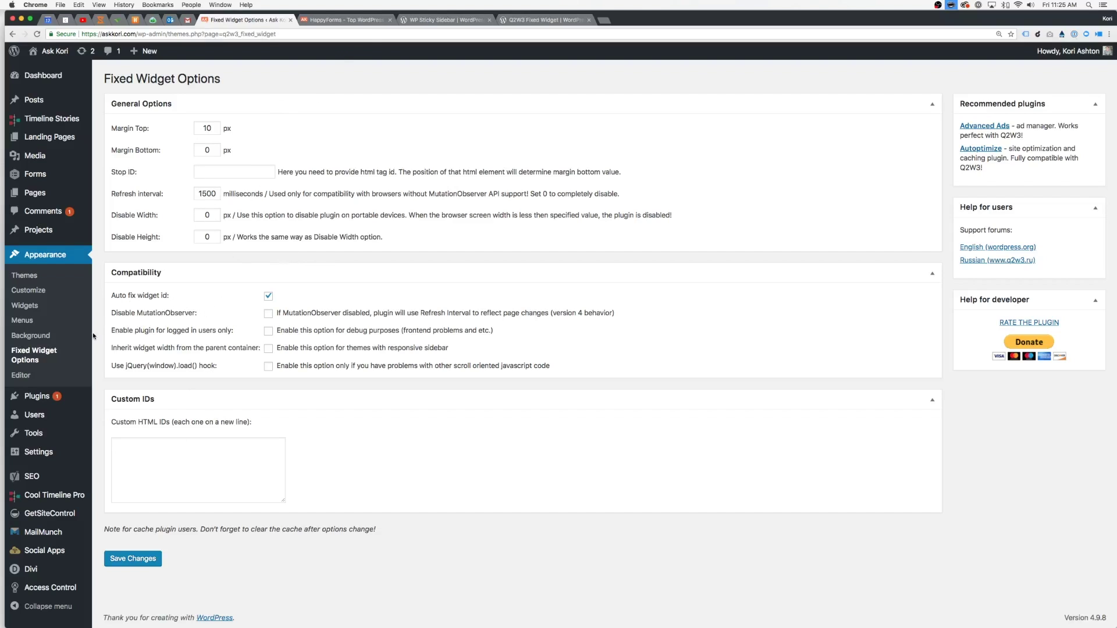
pyautogui.click(25, 305)
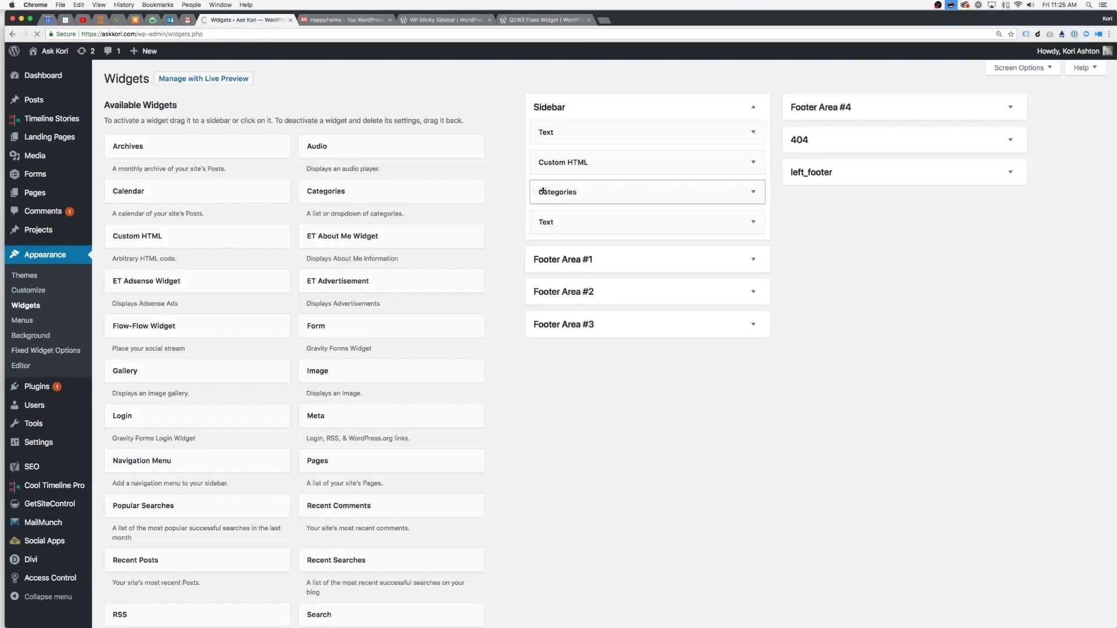
# Turn on the Fixed widget option for the Sidebar's Pressable ad Text widget and save it.
pyautogui.click(756, 134)
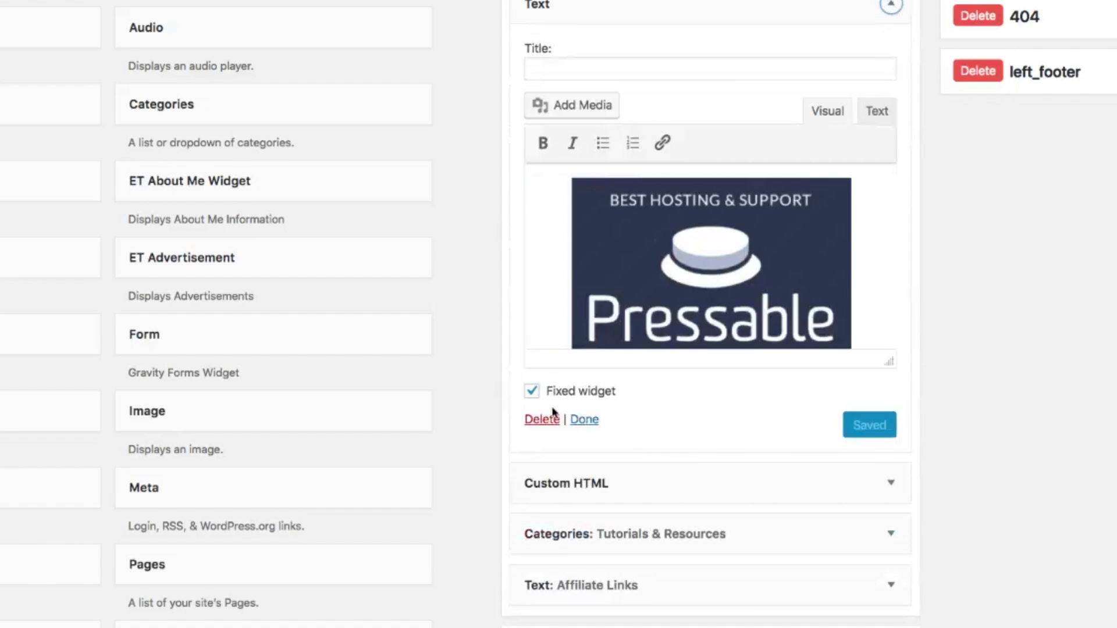
pyautogui.click(532, 391)
pyautogui.click(531, 391)
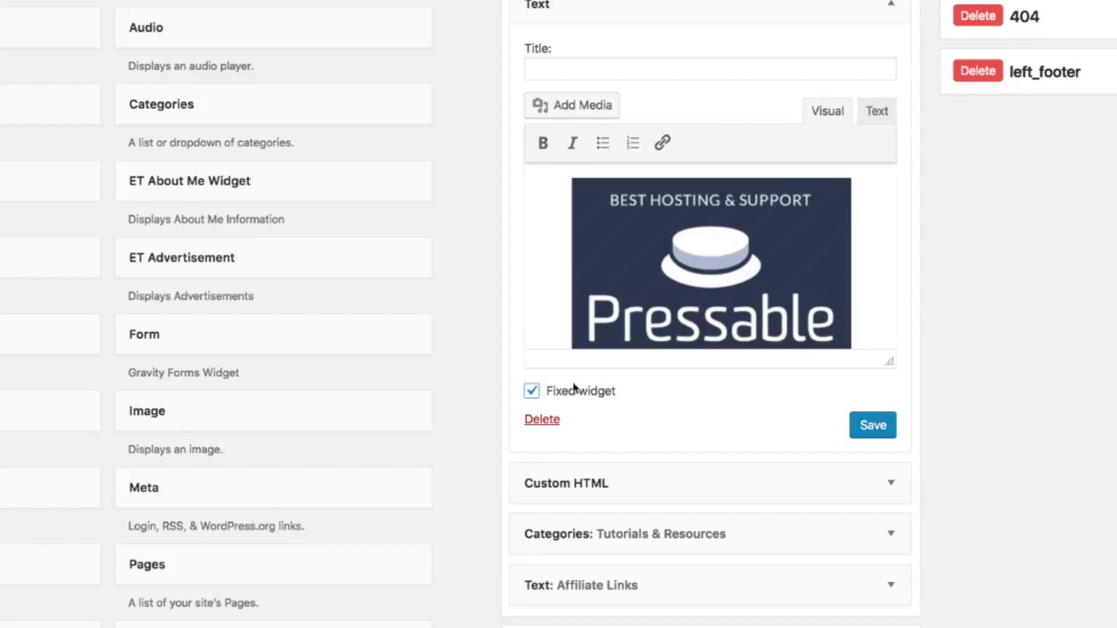
pyautogui.click(873, 428)
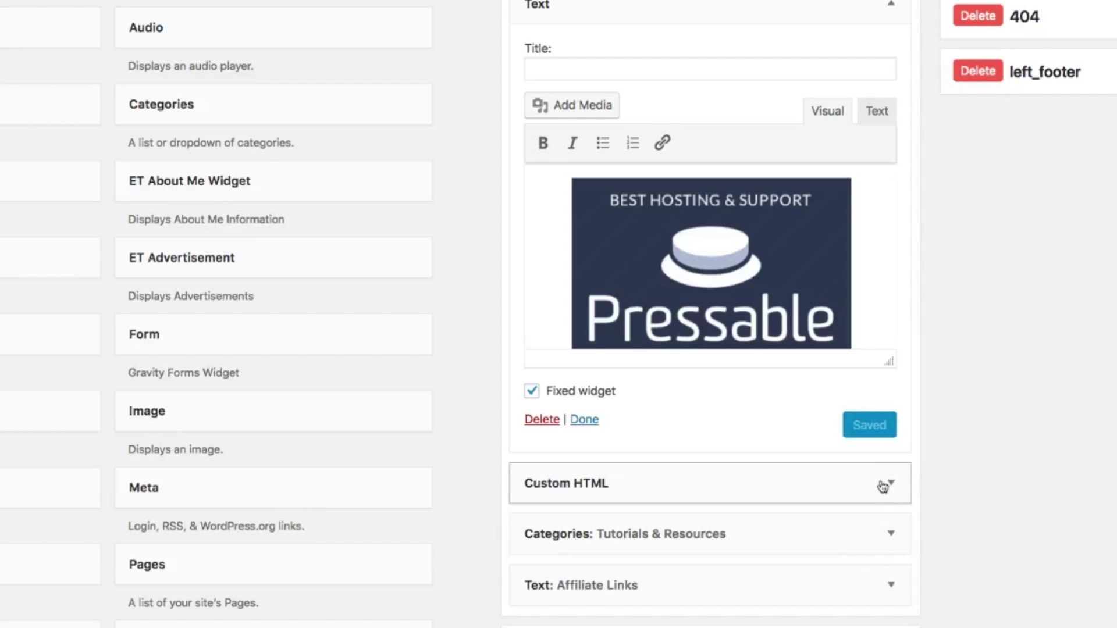
pyautogui.click(890, 6)
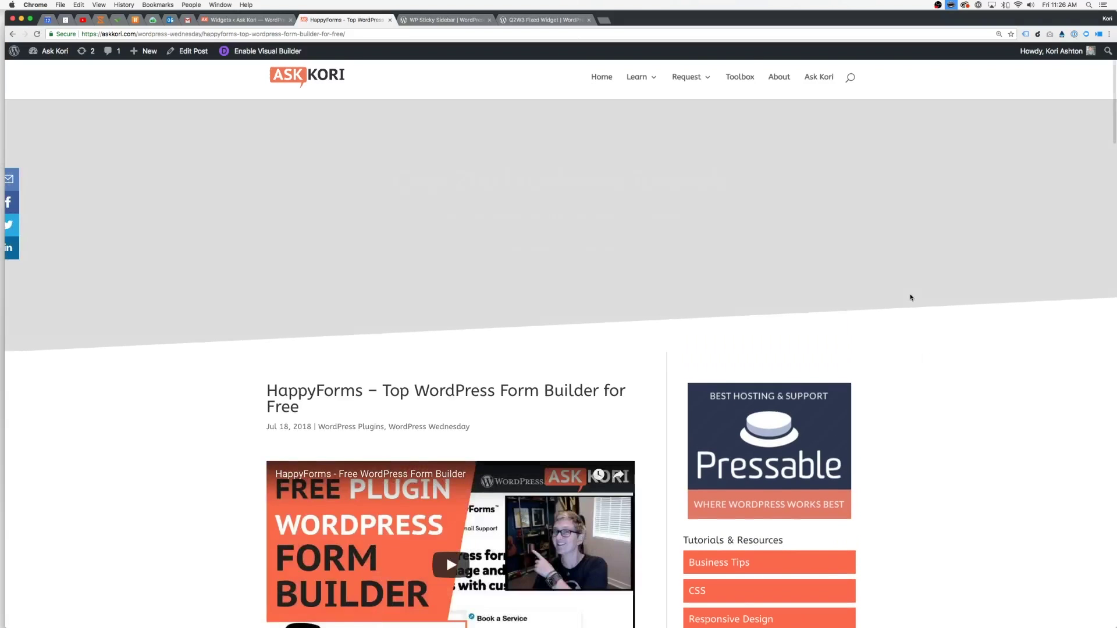
pyautogui.scroll(-10, 910, 297)
pyautogui.scroll(-3, 911, 297)
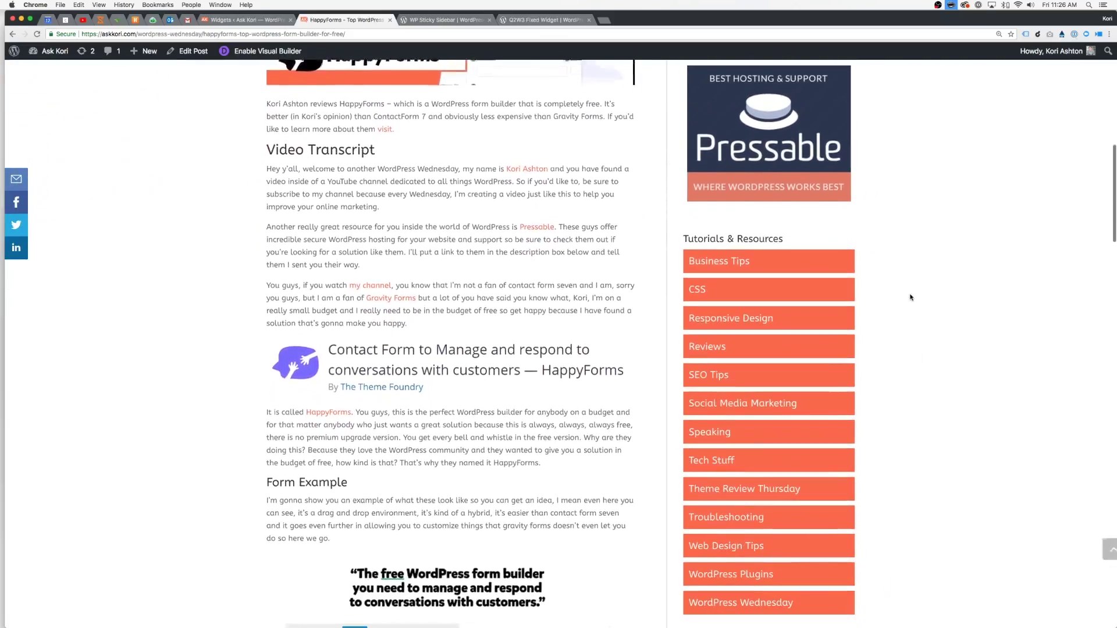
pyautogui.scroll(-3, 910, 297)
pyautogui.scroll(-3, 910, 297)
pyautogui.scroll(-3, 910, 297)
pyautogui.scroll(-3, 909, 297)
pyautogui.scroll(-3, 910, 297)
pyautogui.scroll(-3, 911, 297)
pyautogui.scroll(-3, 910, 297)
pyautogui.scroll(-3, 911, 298)
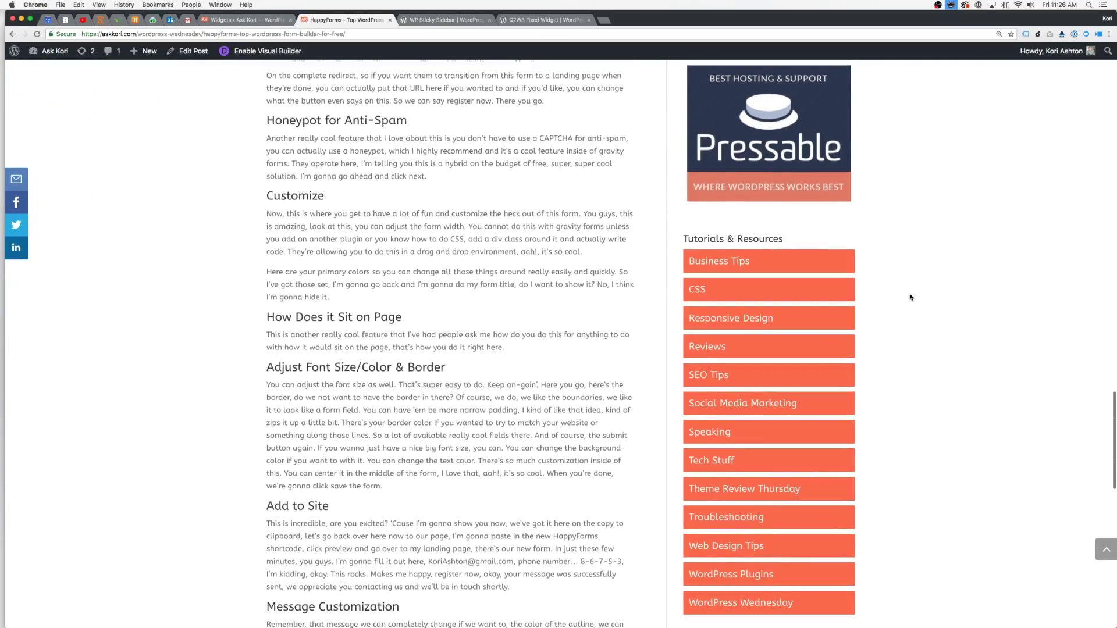
pyautogui.scroll(-3, 910, 297)
pyautogui.scroll(-3, 910, 297)
pyautogui.scroll(-3, 910, 298)
pyautogui.scroll(-3, 910, 297)
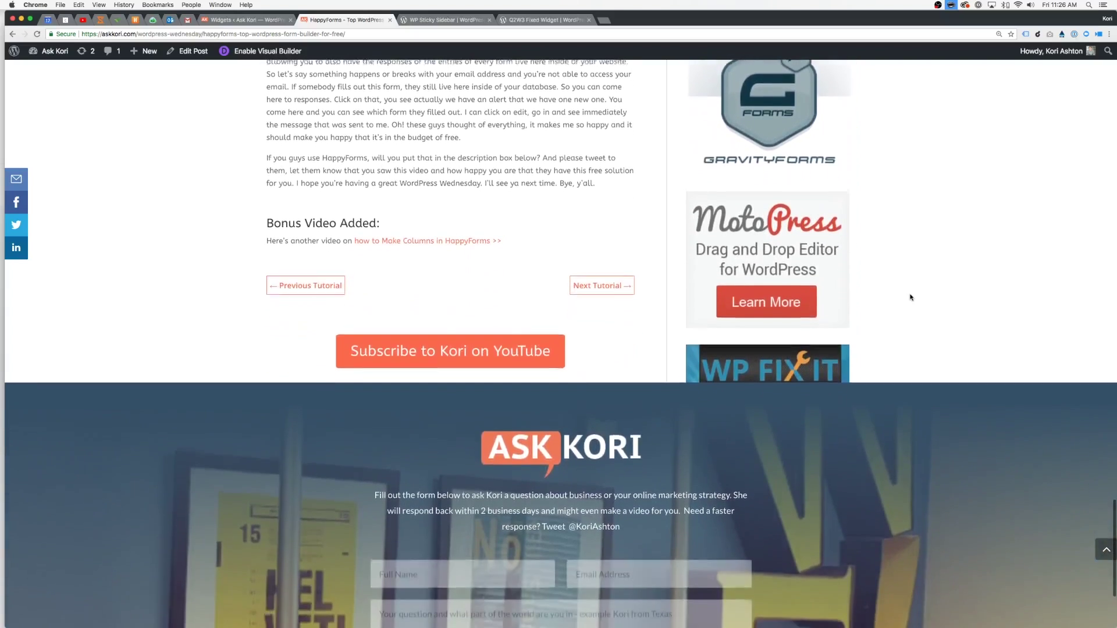
pyautogui.scroll(-2, 911, 297)
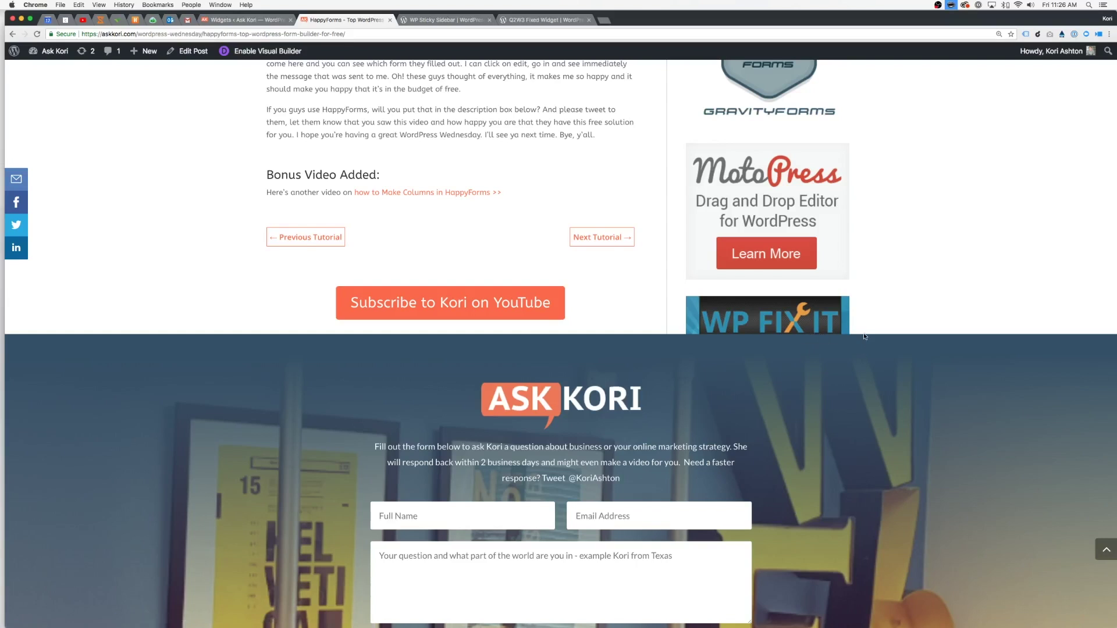
pyautogui.scroll(-4, 889, 300)
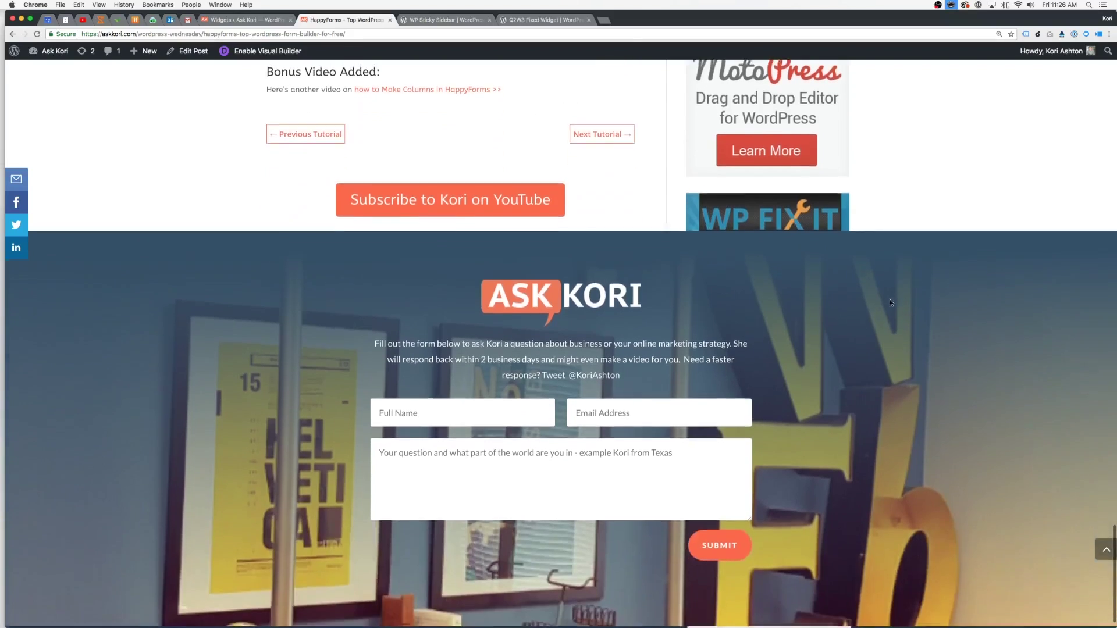
pyautogui.scroll(-2, 889, 299)
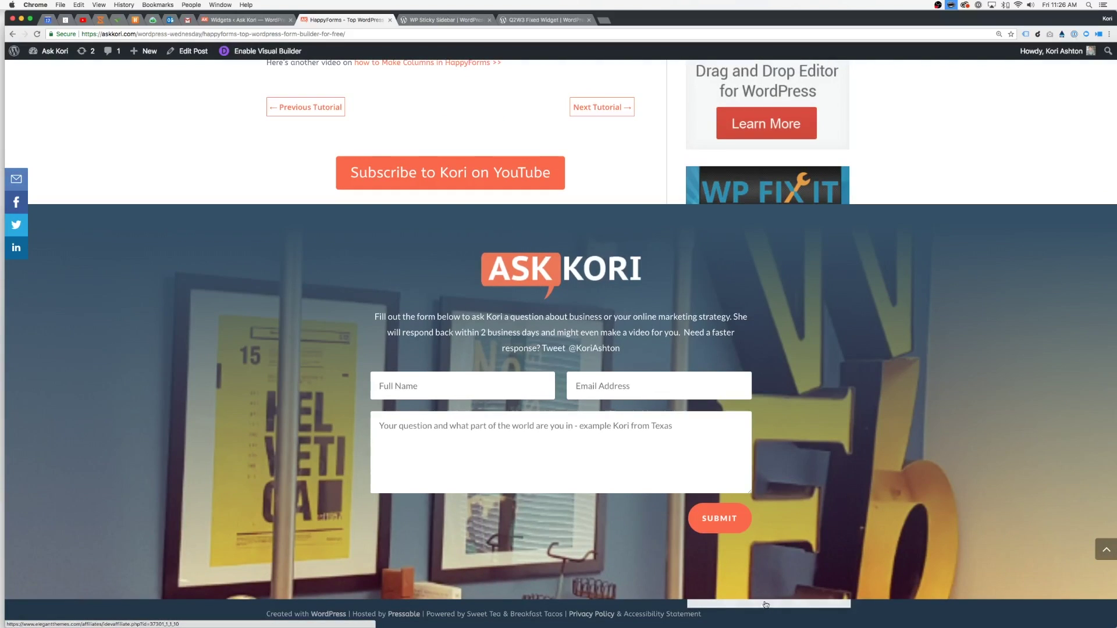
pyautogui.scroll(2, 889, 477)
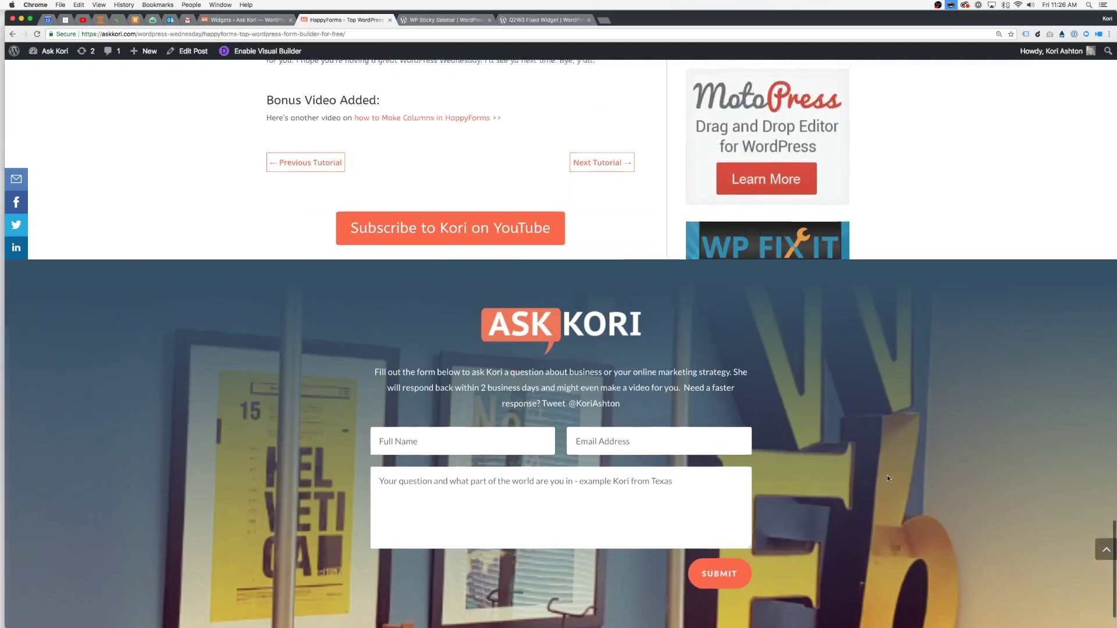
pyautogui.scroll(-1, 888, 477)
pyautogui.scroll(-1, 888, 477)
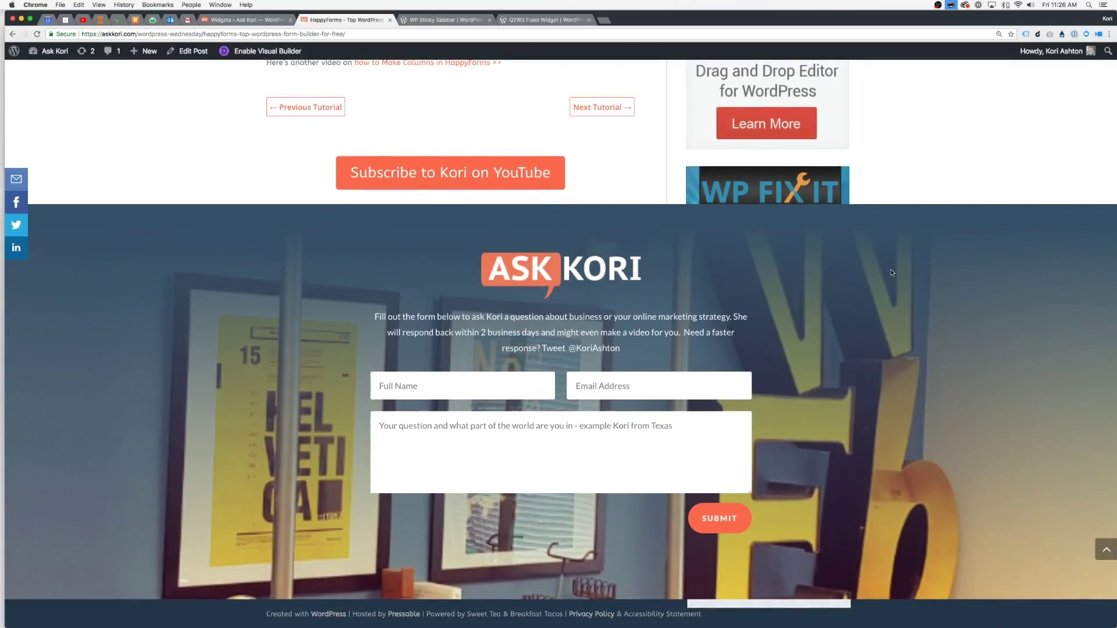
pyautogui.scroll(8, 891, 273)
pyautogui.scroll(6, 891, 272)
pyautogui.scroll(5, 891, 273)
pyautogui.scroll(5, 891, 273)
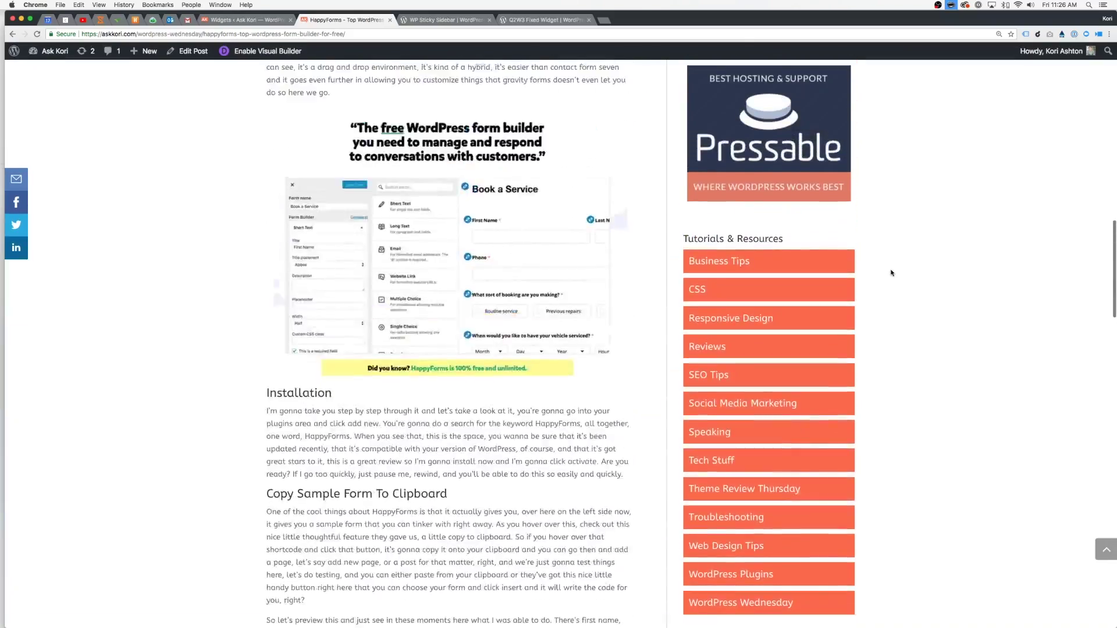
pyautogui.scroll(8, 891, 273)
pyautogui.scroll(8, 892, 272)
pyautogui.scroll(2, 890, 272)
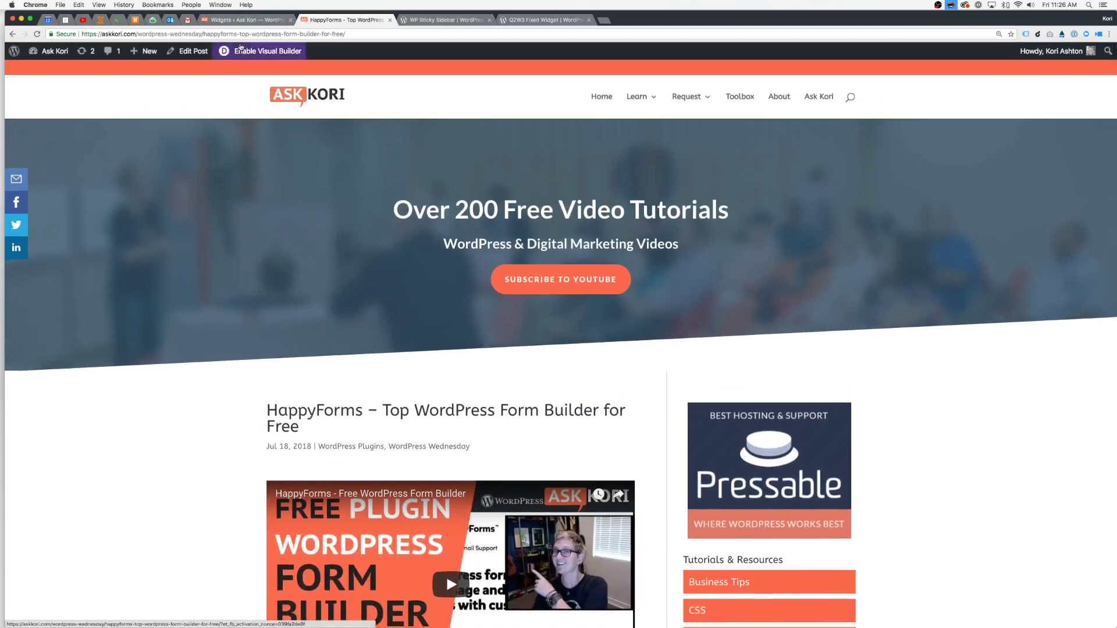
# Go back to the Widgets admin after testing the fixed ad down to the footer.
pyautogui.click(234, 19)
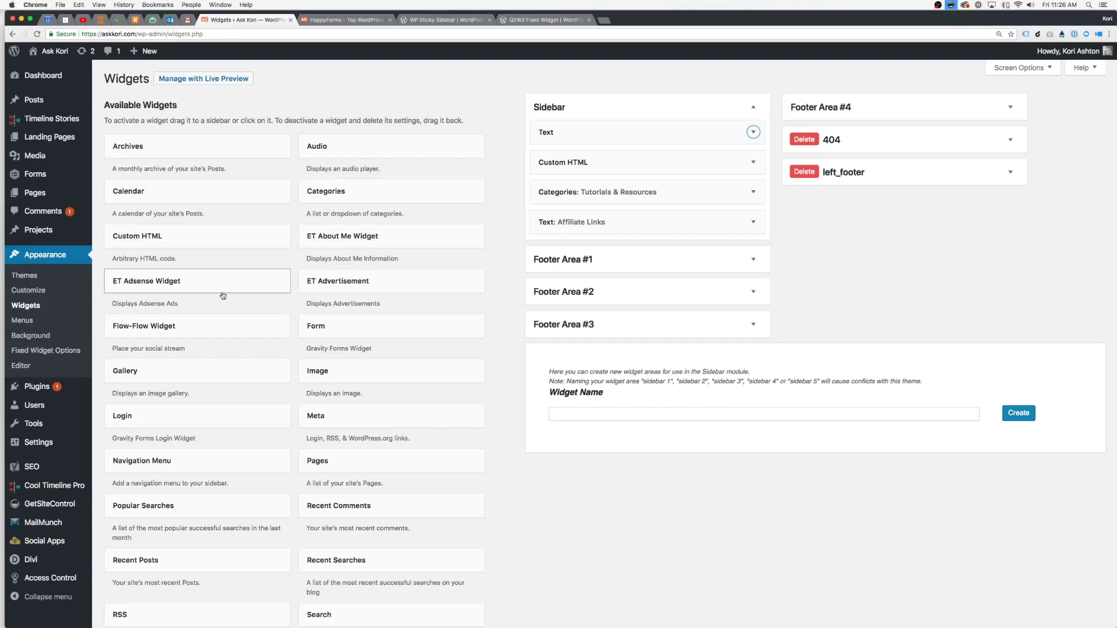
# Read the empty Stop ID setting in Fixed Widget Options and focus its field.
pyautogui.click(47, 352)
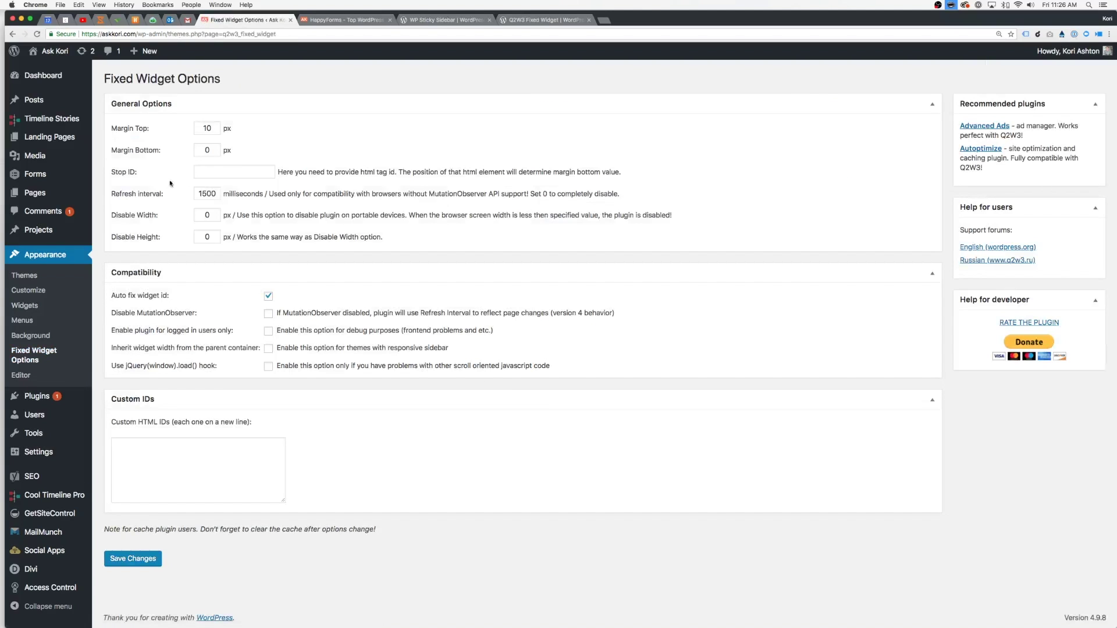
pyautogui.tripleClick(126, 172)
pyautogui.click(237, 172)
pyautogui.tripleClick(381, 173)
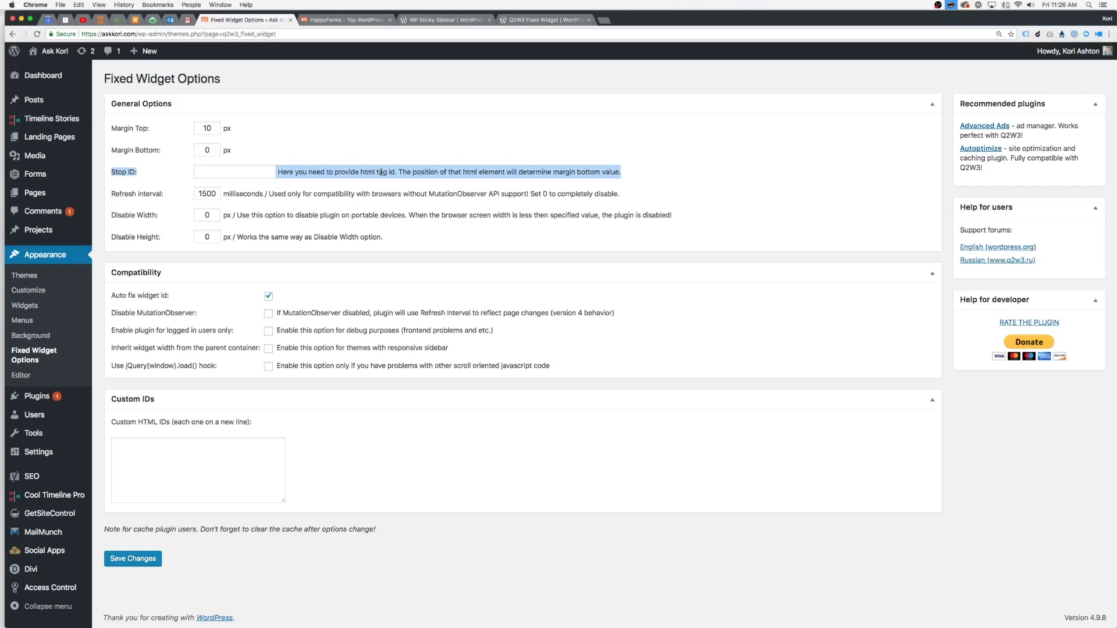
pyautogui.click(478, 174)
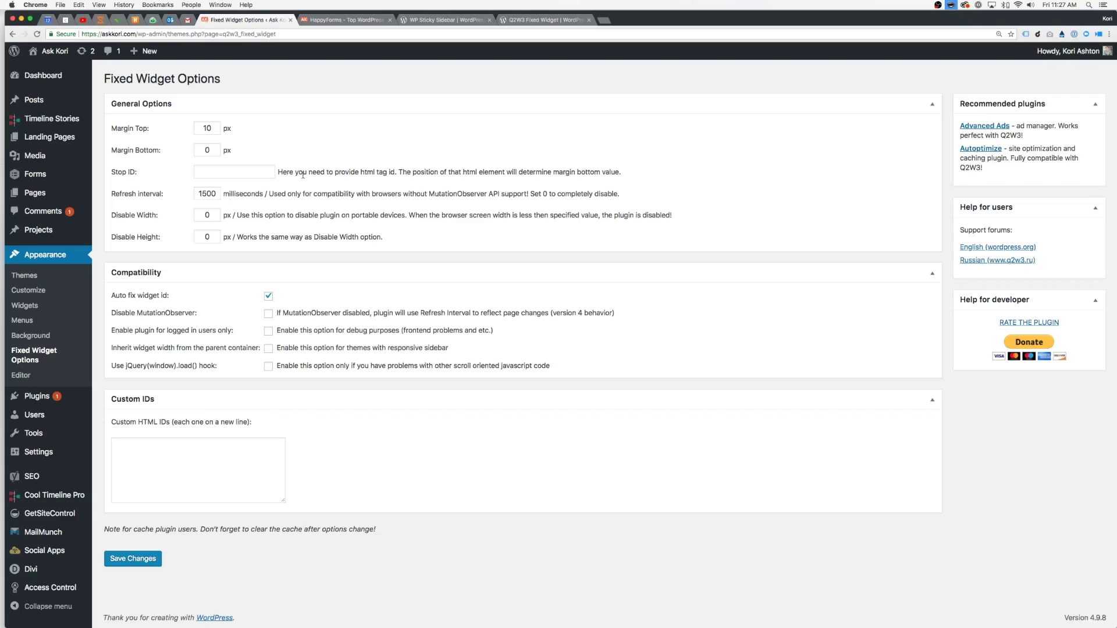
pyautogui.click(250, 173)
pyautogui.click(348, 20)
pyautogui.scroll(-15, 243, 270)
pyautogui.scroll(-15, 244, 270)
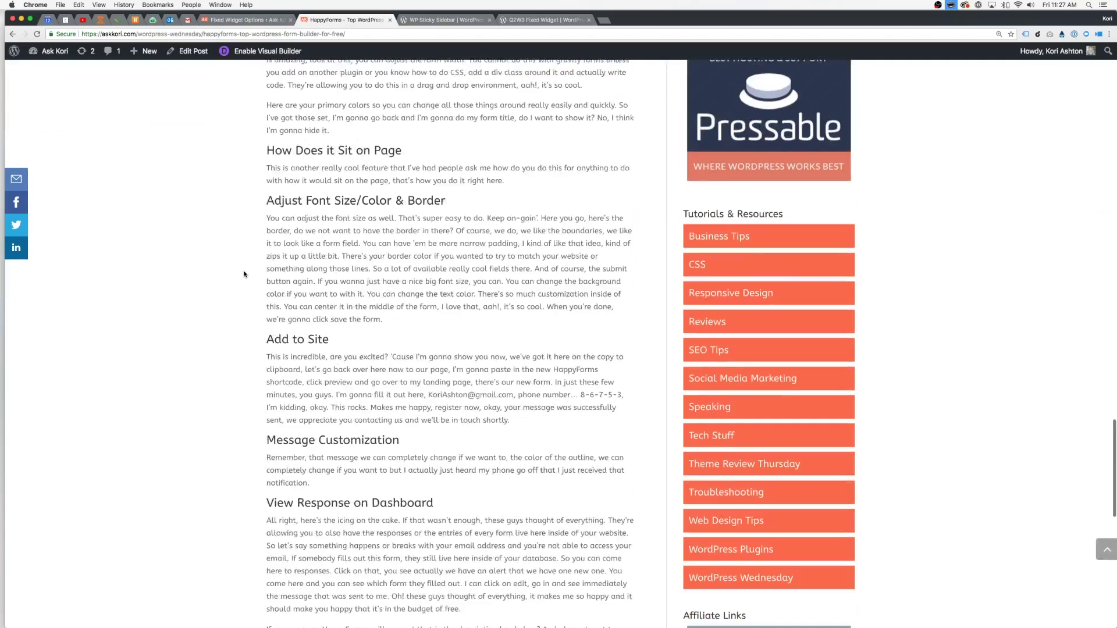
pyautogui.scroll(-15, 244, 269)
pyautogui.scroll(1, 260, 223)
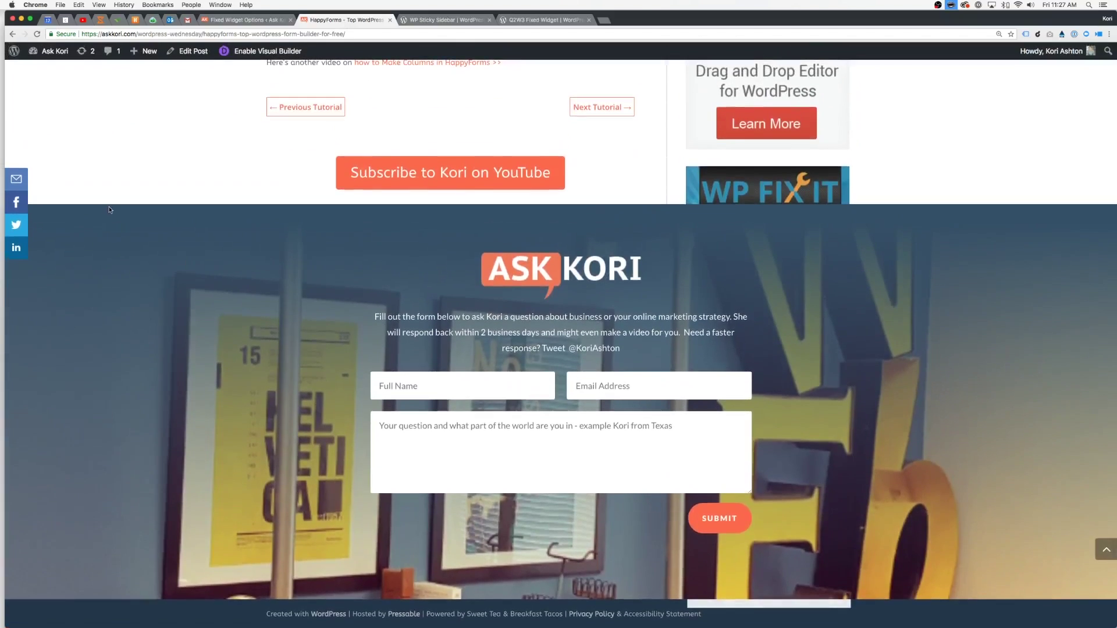
# Inspect the live post's footer section HTML to find its ID.
pyautogui.rightClick(134, 293)
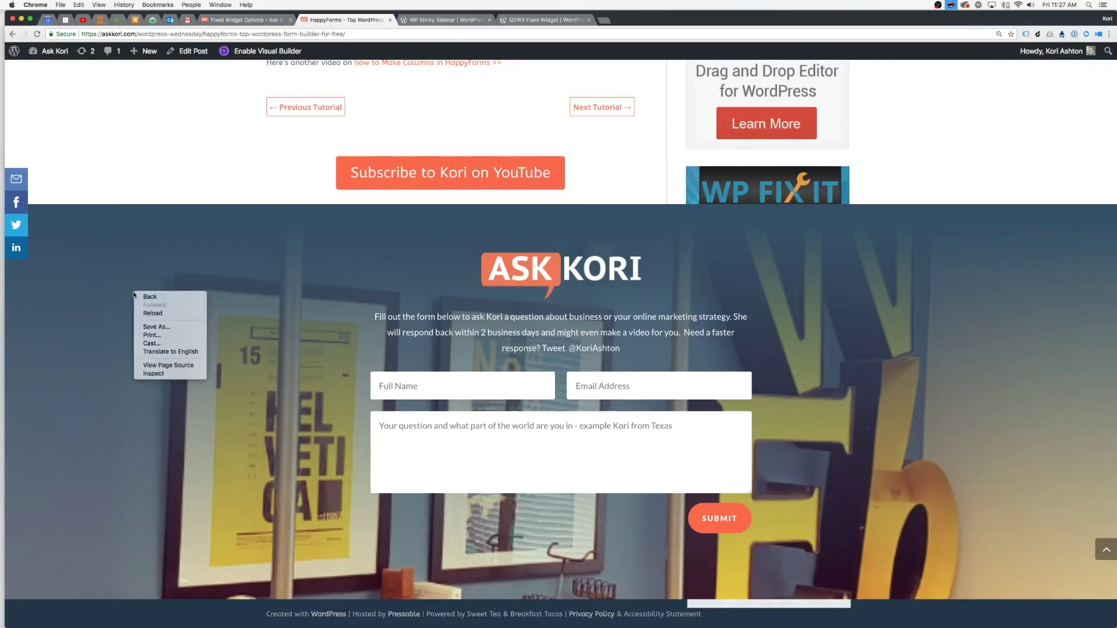
pyautogui.click(159, 375)
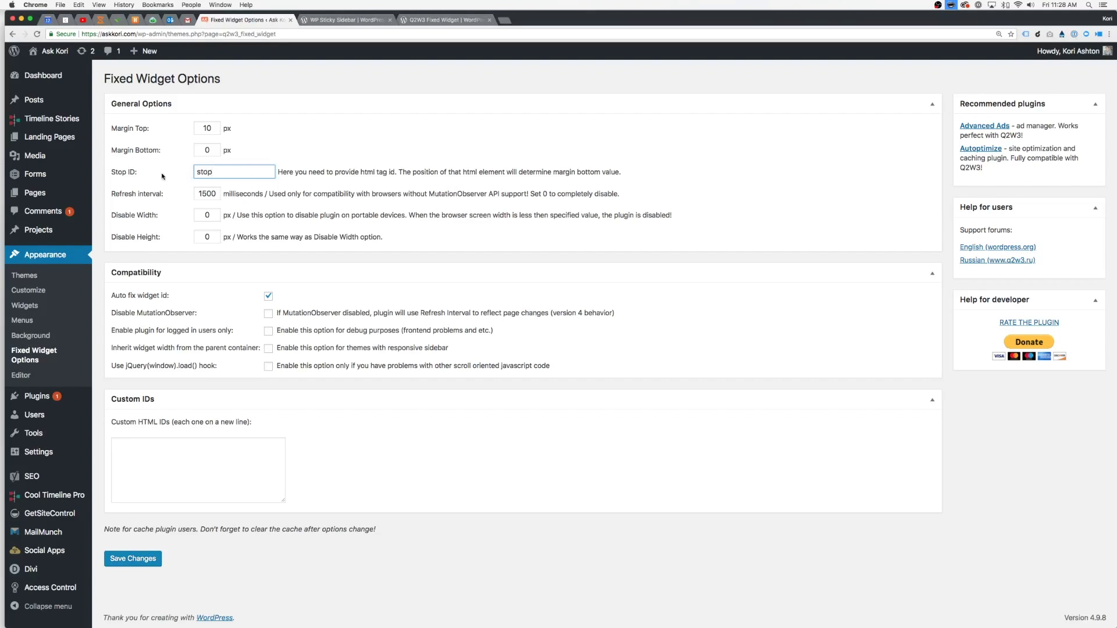
# Save Fixed Widget Options with Stop ID 'stop' and open the live site.
pyautogui.moveTo(218, 171); pyautogui.dragTo(192, 174)
pyautogui.click(233, 176)
pyautogui.click(124, 563)
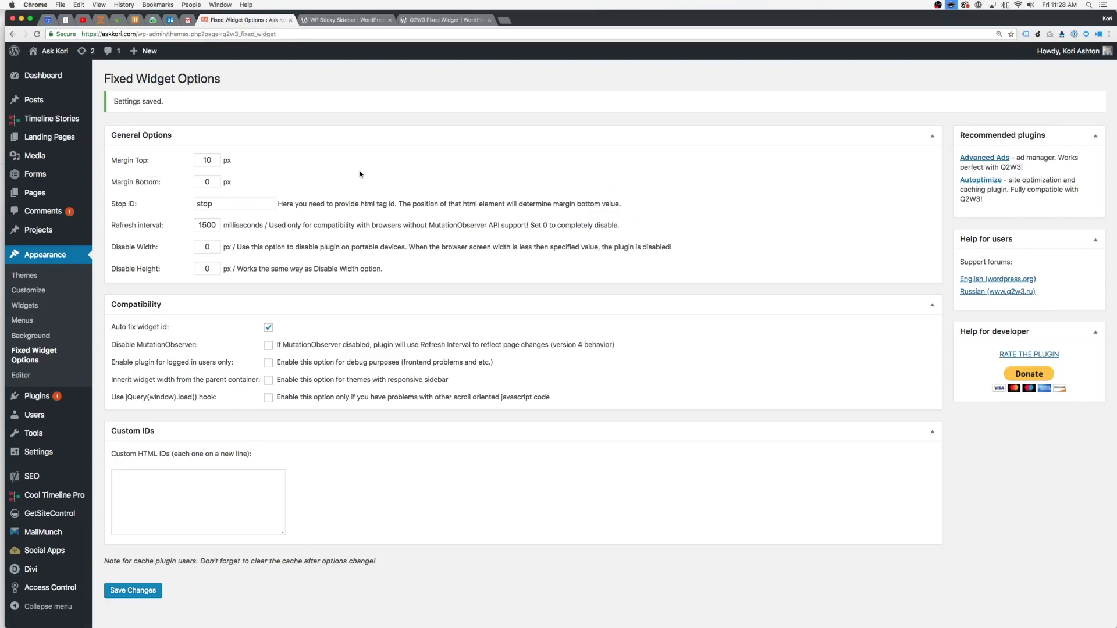
pyautogui.moveTo(50, 50)
pyautogui.keyDown('super'); pyautogui.click(39, 65); pyautogui.keyUp('super')
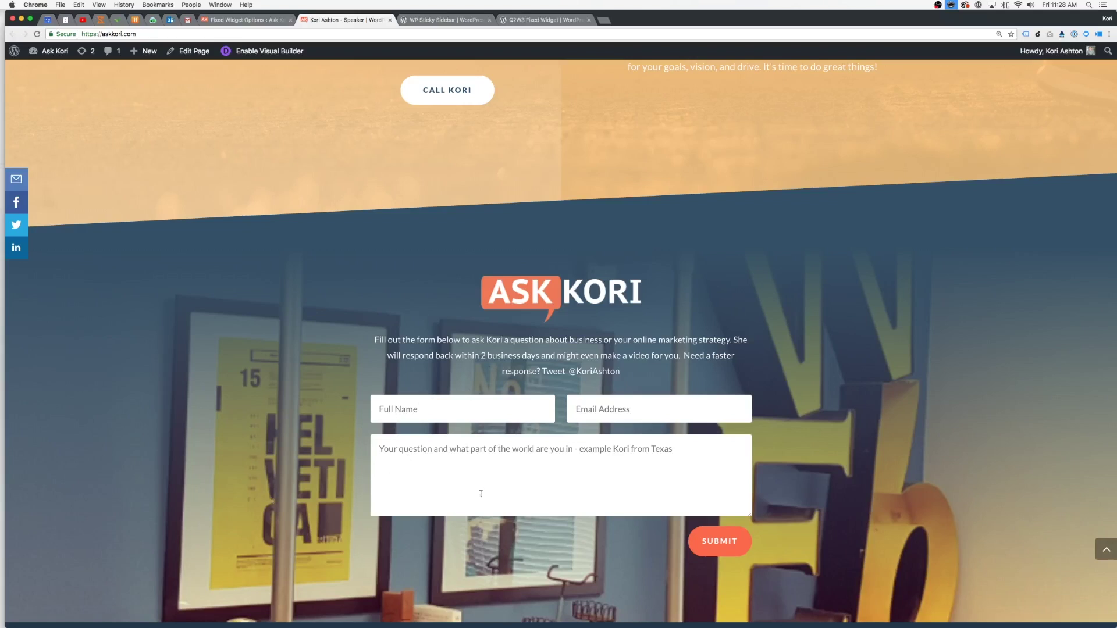
# Set the Ask_Kori_Form section's CSS ID to 'stop' in Divi Library and update the layout.
pyautogui.click(240, 20)
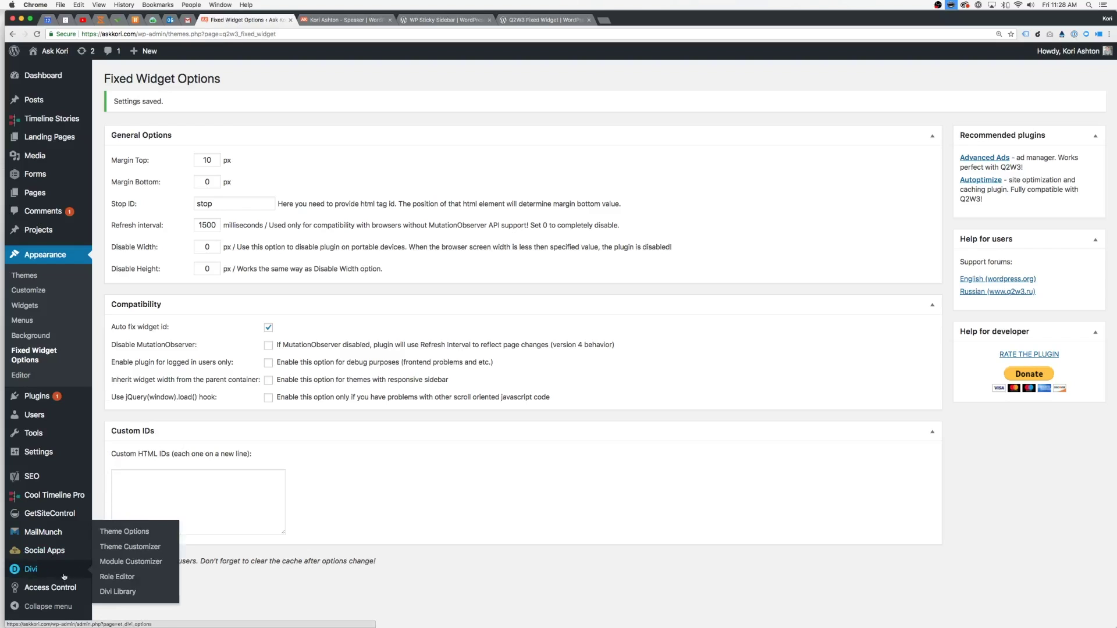
pyautogui.moveTo(31, 569)
pyautogui.click(118, 591)
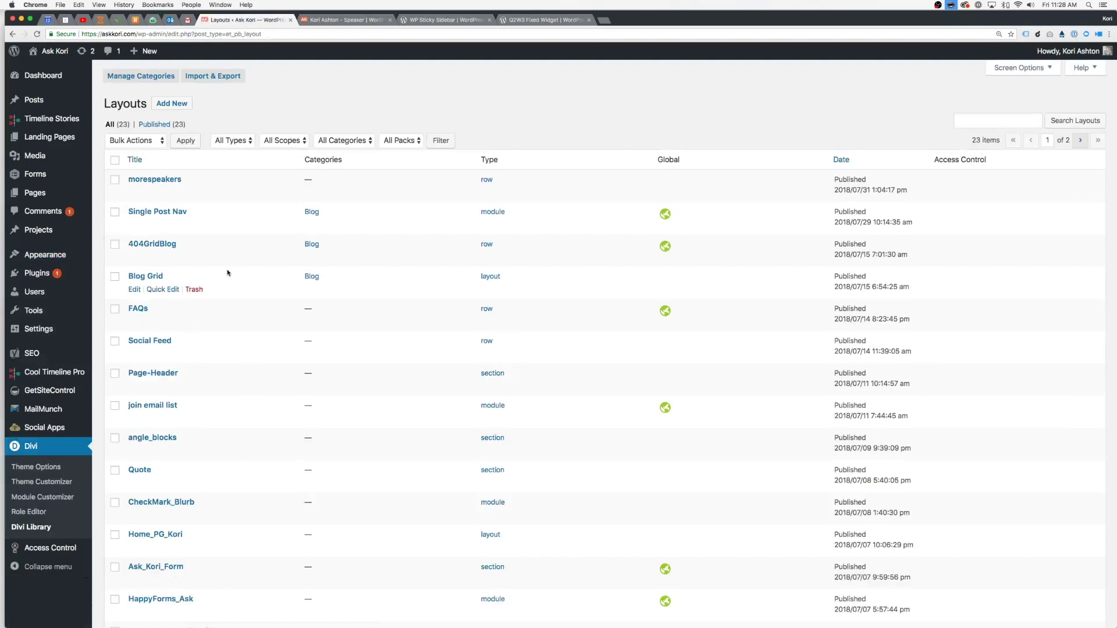
pyautogui.scroll(-4, 228, 263)
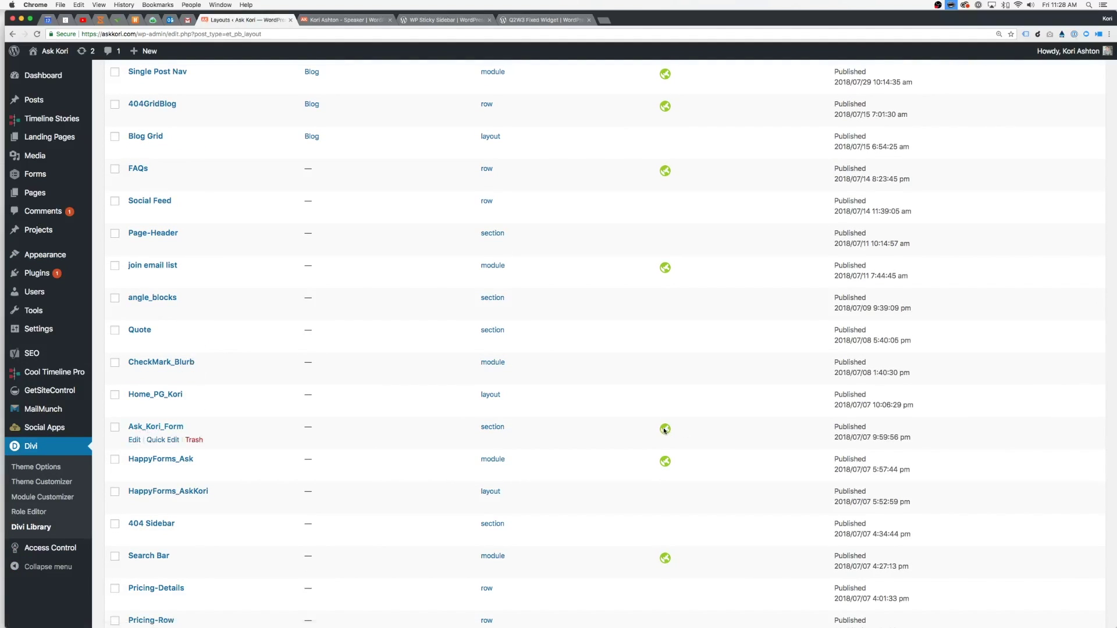
pyautogui.click(134, 440)
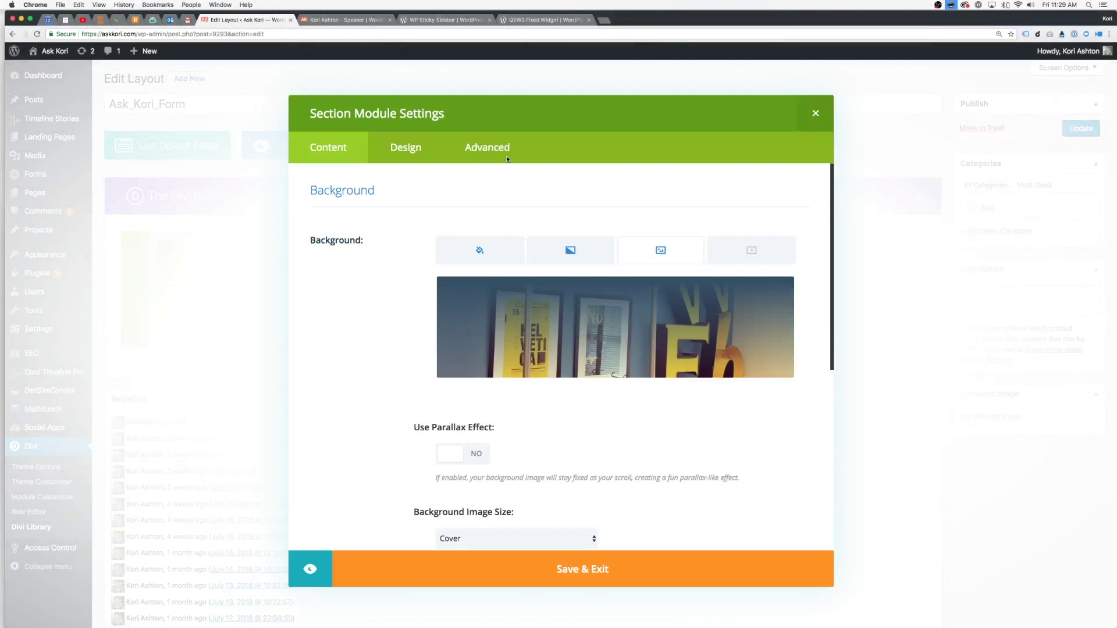
pyautogui.click(498, 145)
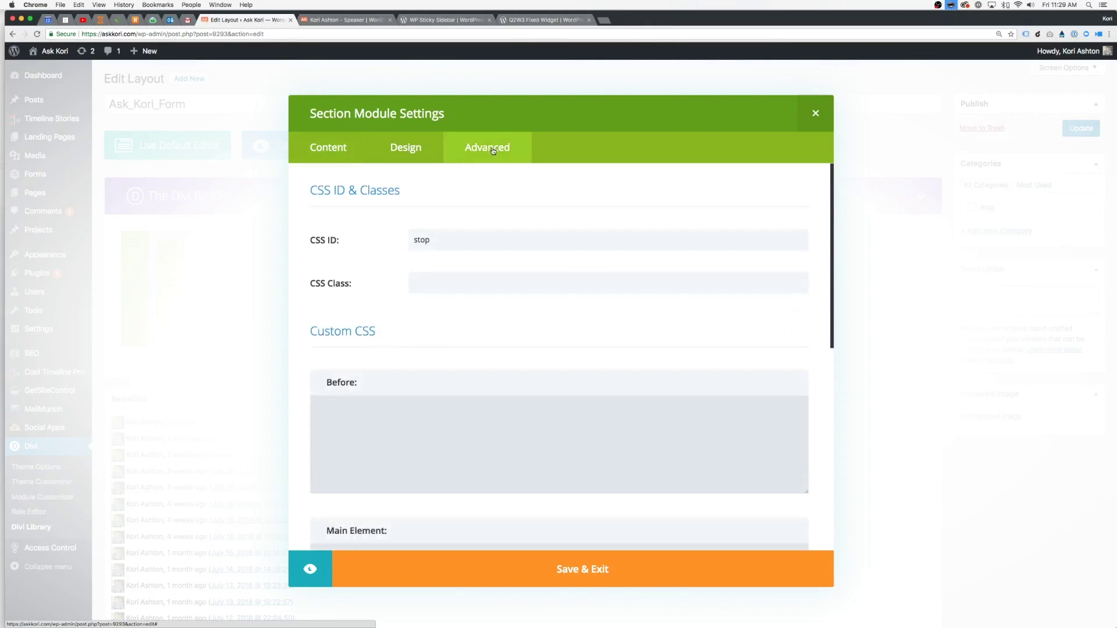
pyautogui.doubleClick(450, 240)
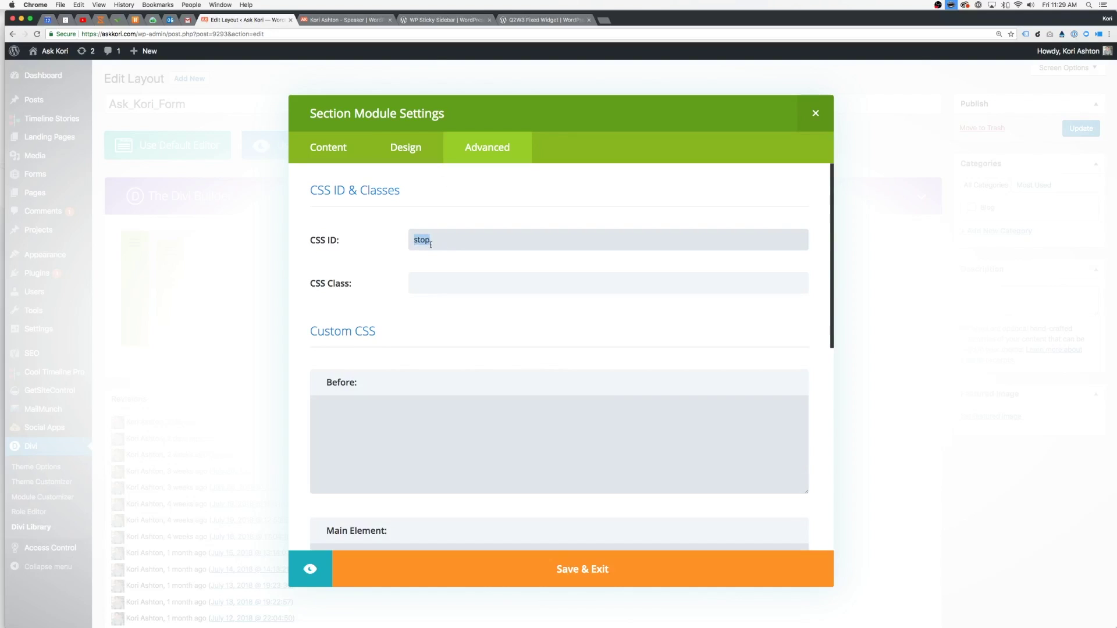
pyautogui.click(572, 573)
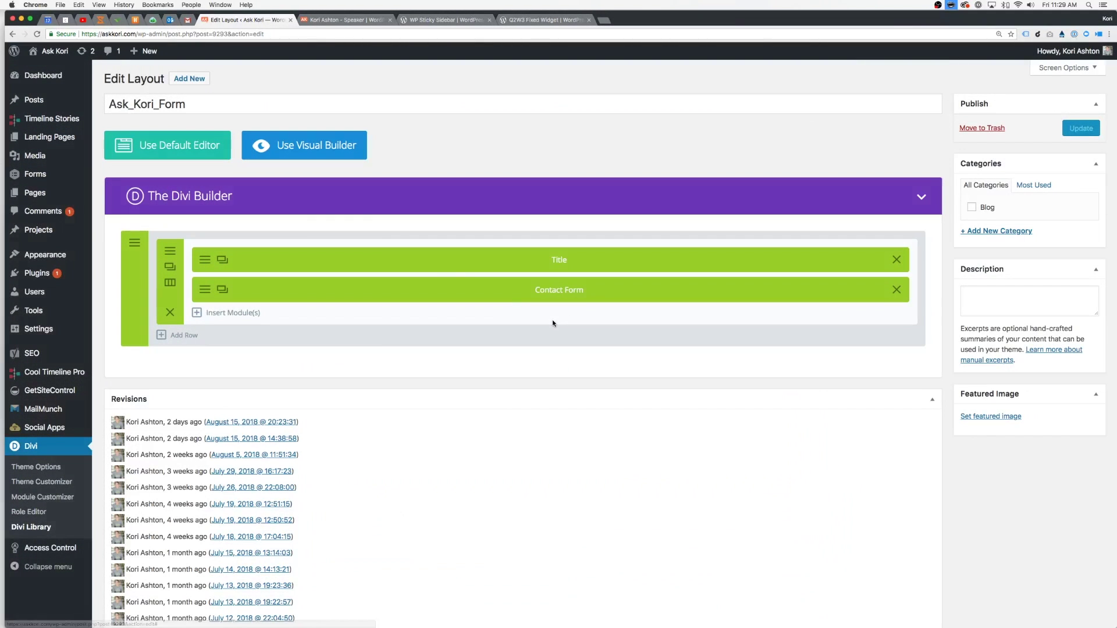
pyautogui.click(1080, 129)
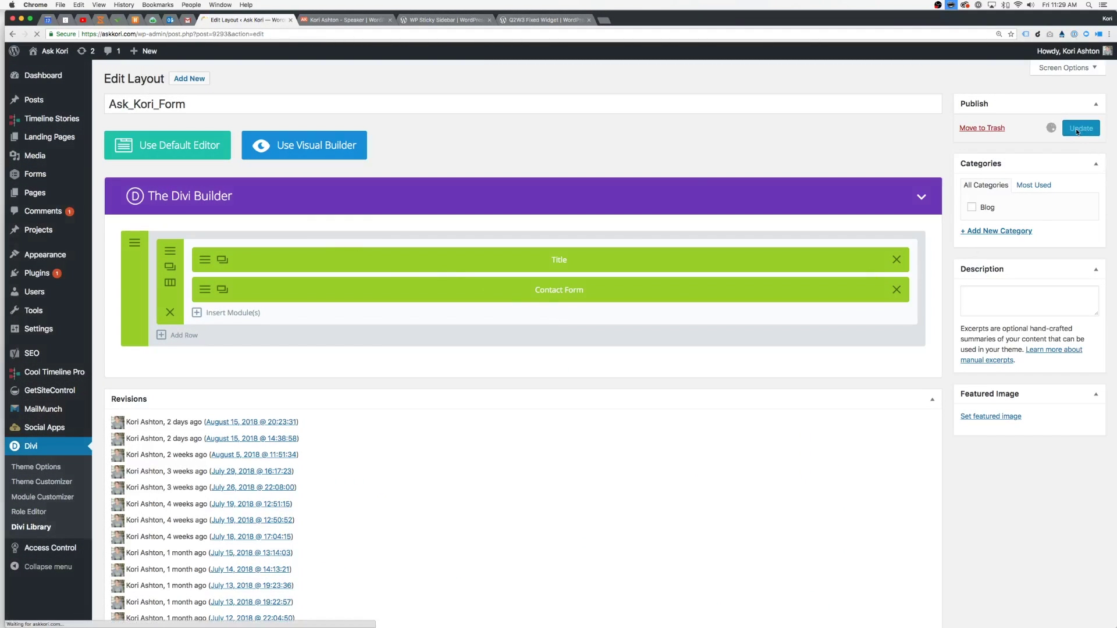
# Open the WordPress Wednesday category on the live site.
pyautogui.click(340, 19)
pyautogui.scroll(5, 433, 226)
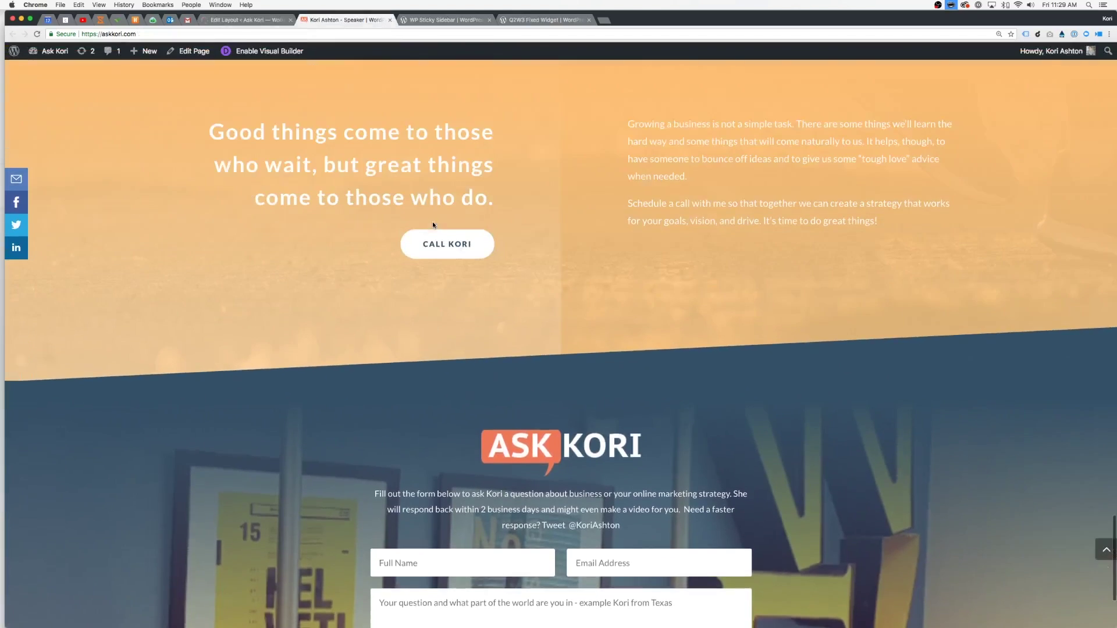
pyautogui.scroll(10, 433, 225)
pyautogui.scroll(10, 433, 226)
pyautogui.scroll(10, 433, 225)
pyautogui.scroll(3, 634, 135)
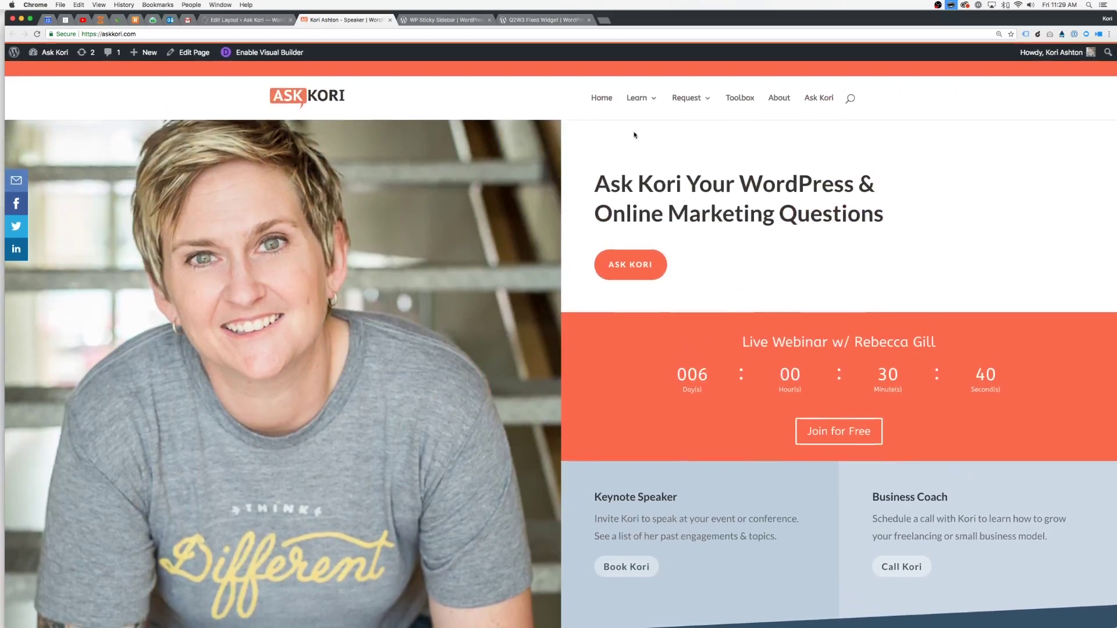
pyautogui.moveTo(640, 98)
pyautogui.click(672, 181)
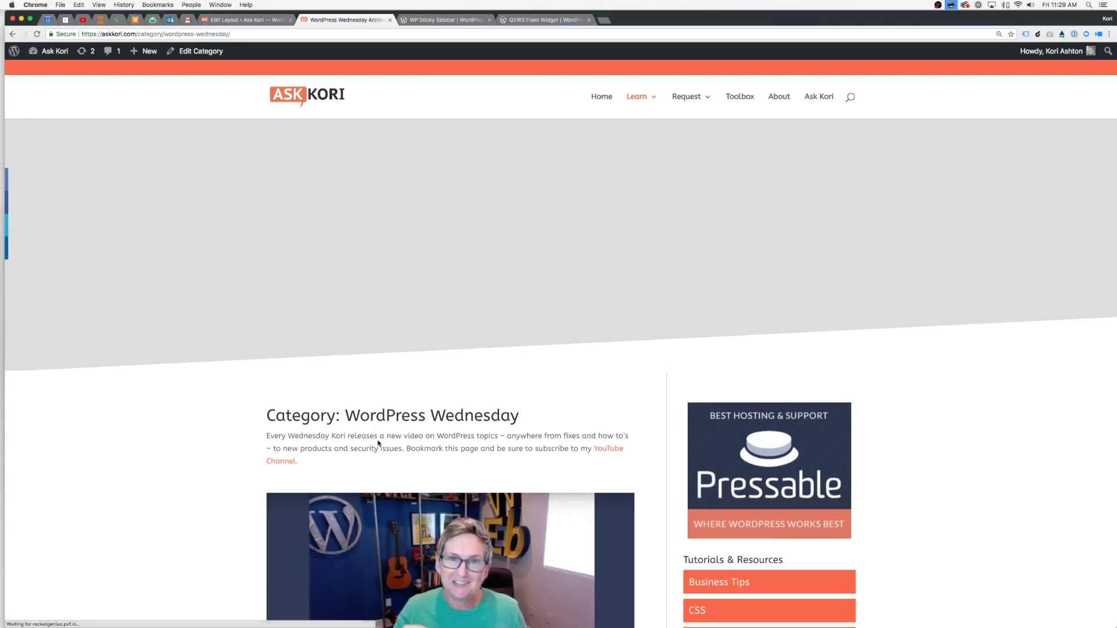
pyautogui.scroll(-4, 378, 442)
pyautogui.scroll(-1, 420, 463)
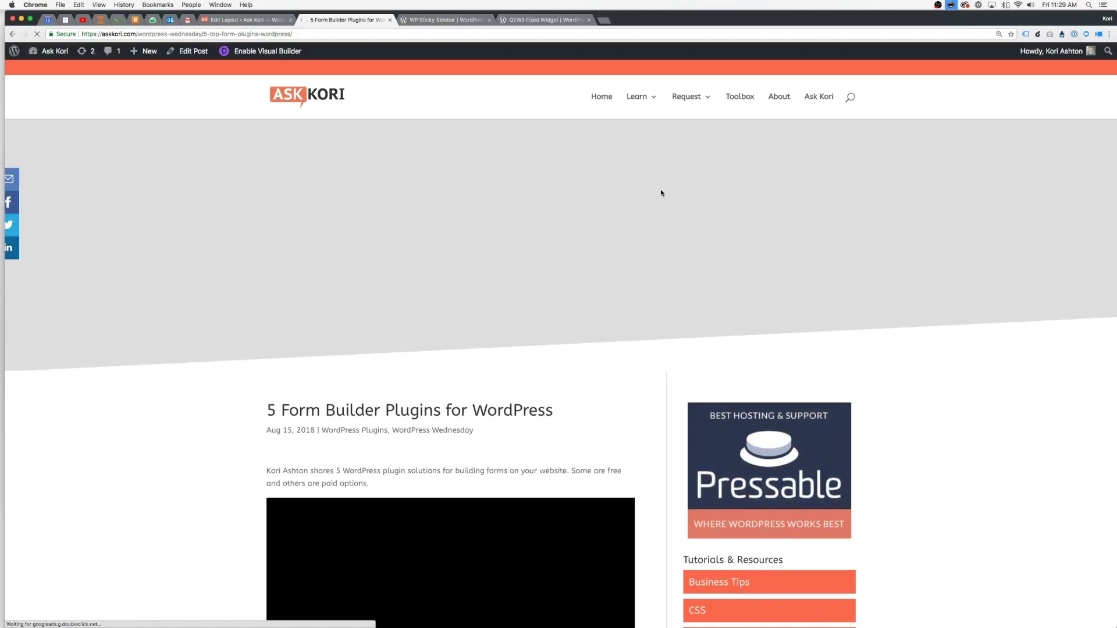
pyautogui.scroll(-5, 662, 193)
pyautogui.scroll(-3, 662, 193)
pyautogui.scroll(-4, 661, 193)
pyautogui.scroll(-3, 662, 193)
pyautogui.scroll(-5, 662, 193)
pyautogui.scroll(-5, 661, 192)
pyautogui.scroll(-4, 661, 193)
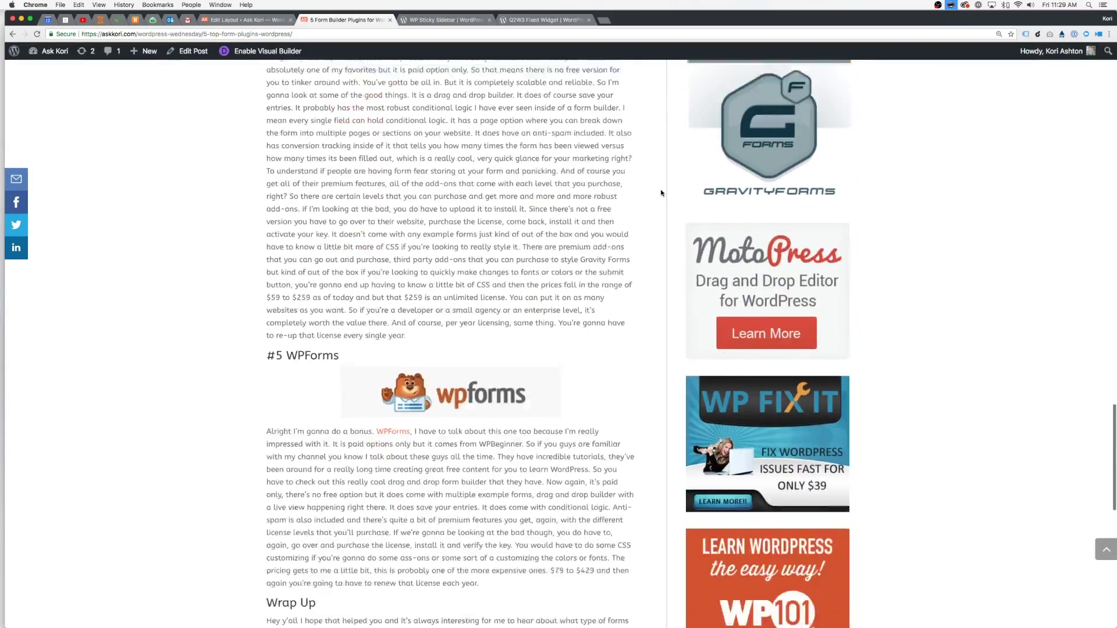
pyautogui.scroll(-3, 662, 192)
pyautogui.scroll(-4, 661, 193)
pyautogui.scroll(-3, 662, 193)
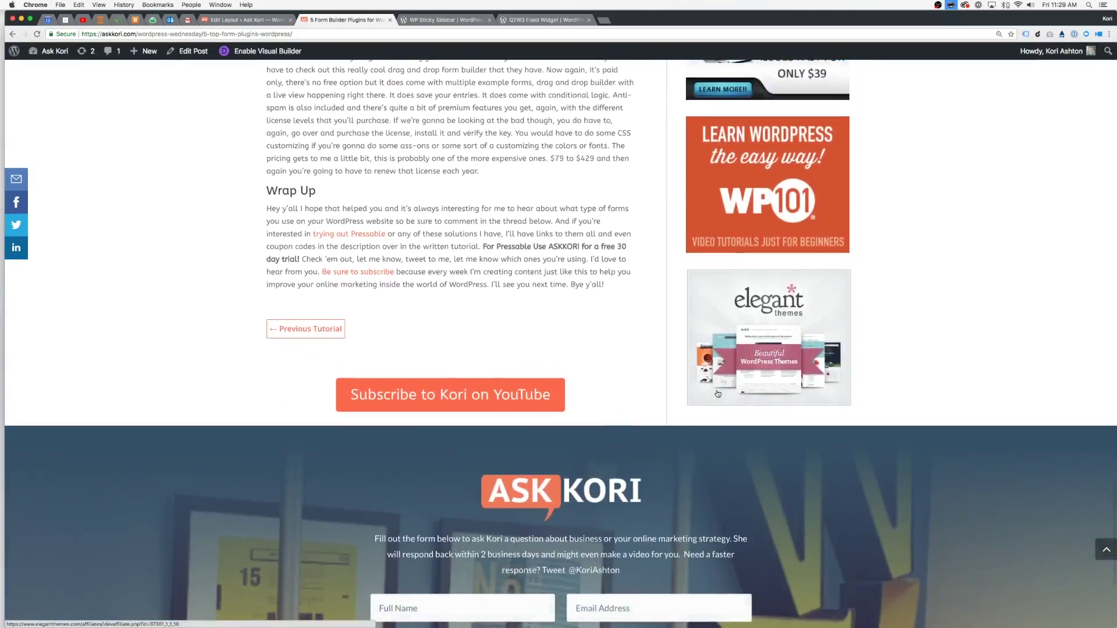
pyautogui.scroll(-3, 964, 339)
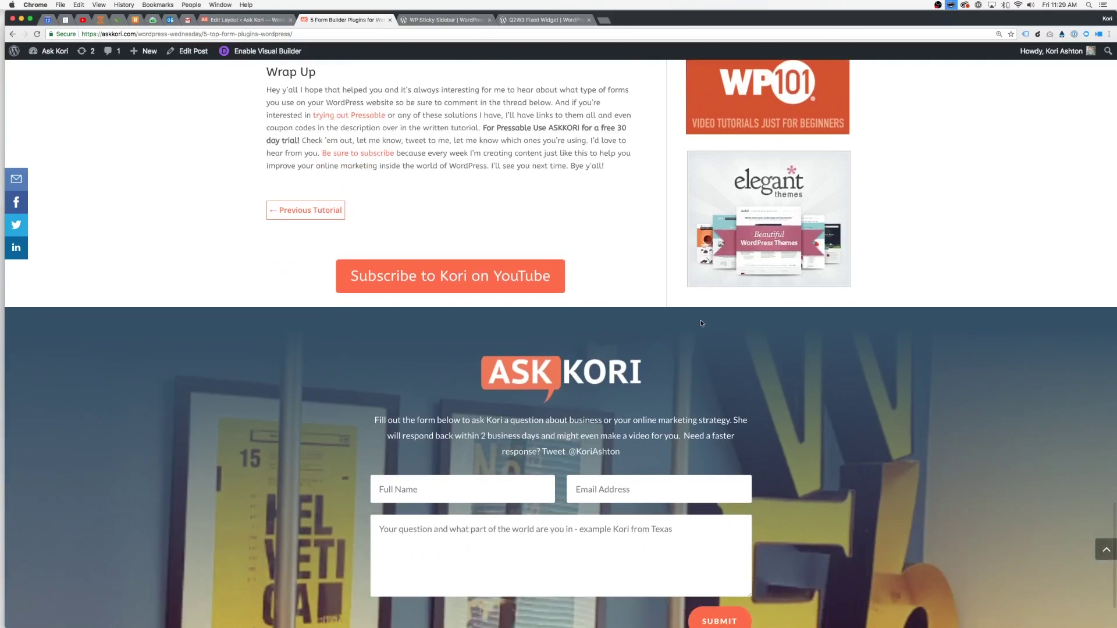
pyautogui.scroll(-2, 851, 325)
pyautogui.scroll(-1, 851, 325)
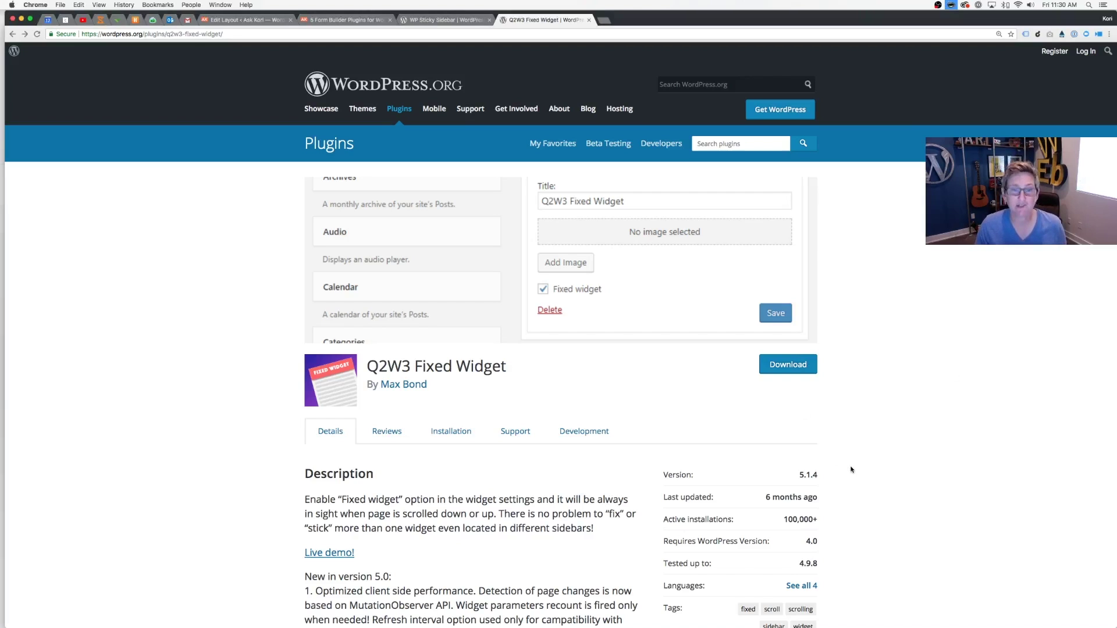
pyautogui.scroll(-5, 851, 469)
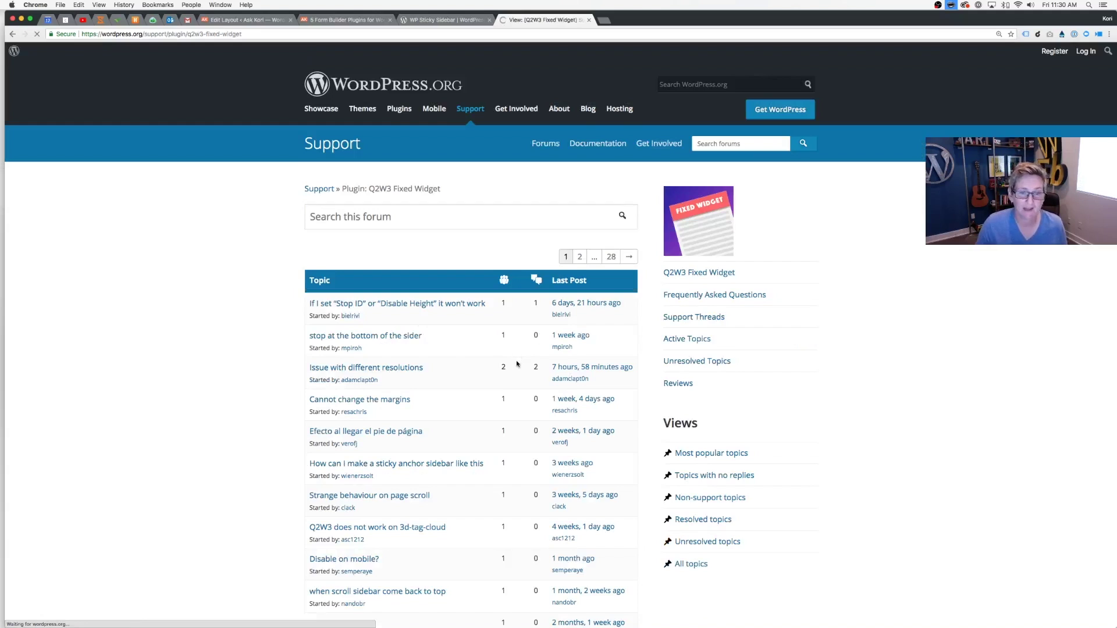
pyautogui.scroll(-5, 489, 348)
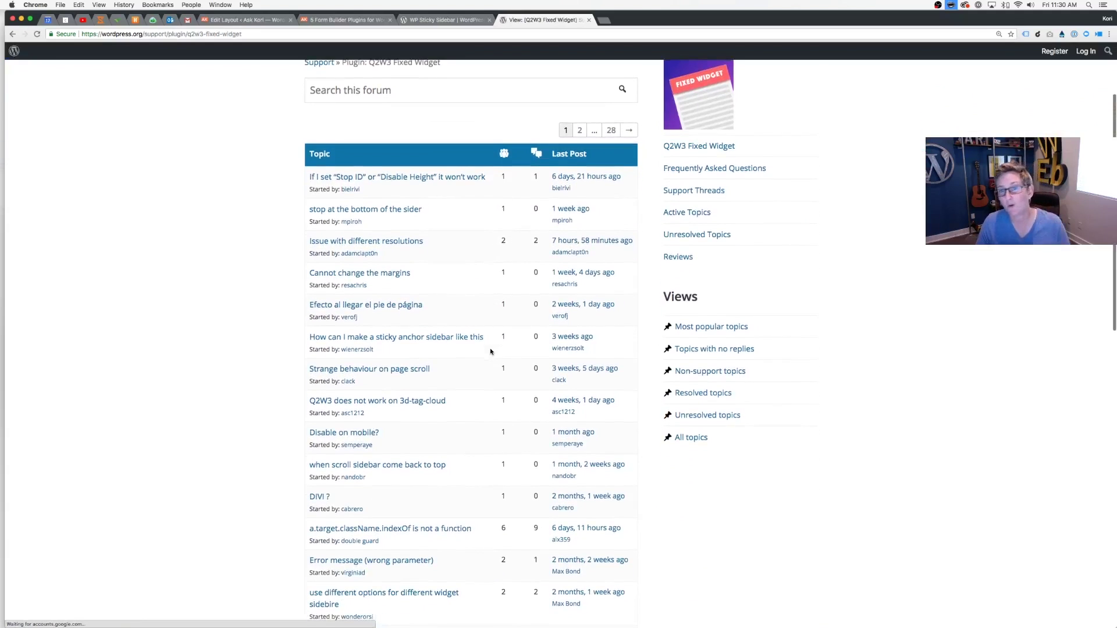
pyautogui.scroll(-1, 490, 348)
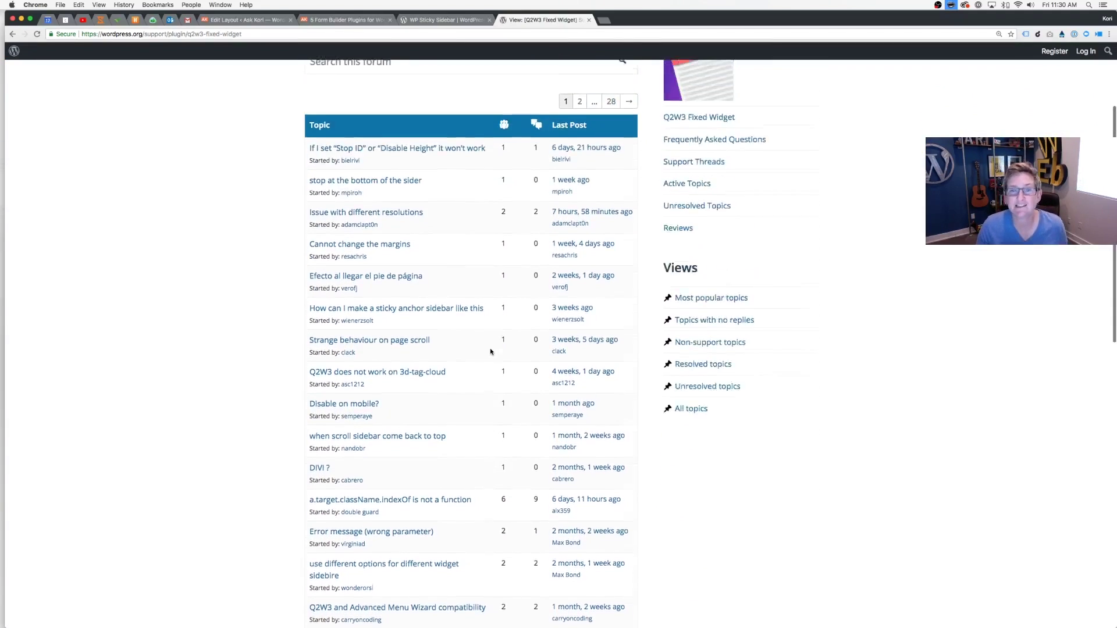
pyautogui.scroll(8, 489, 349)
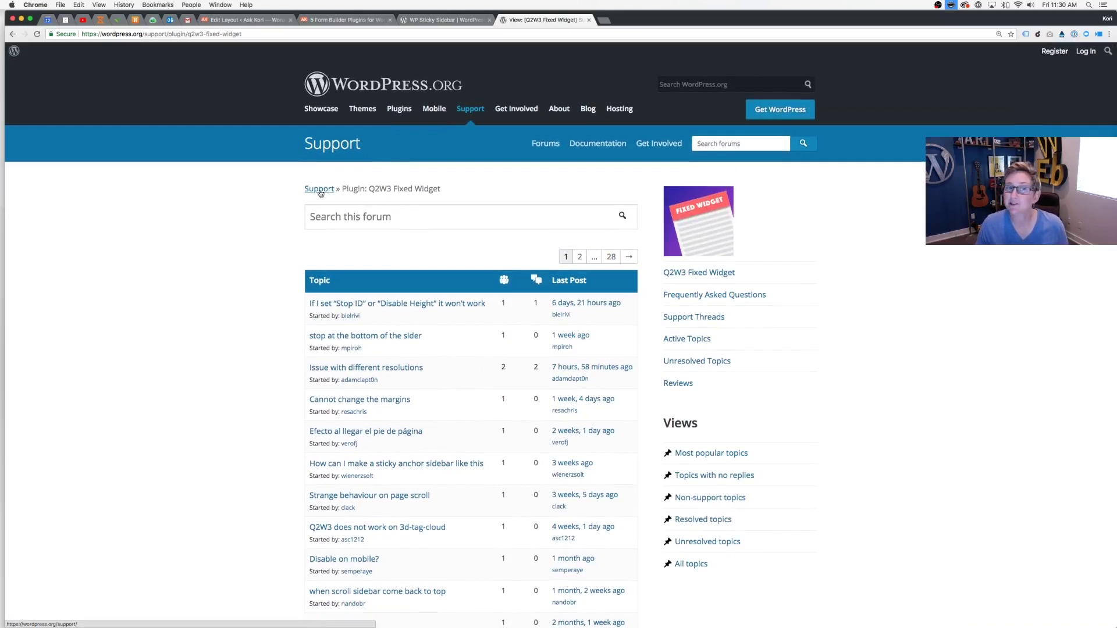